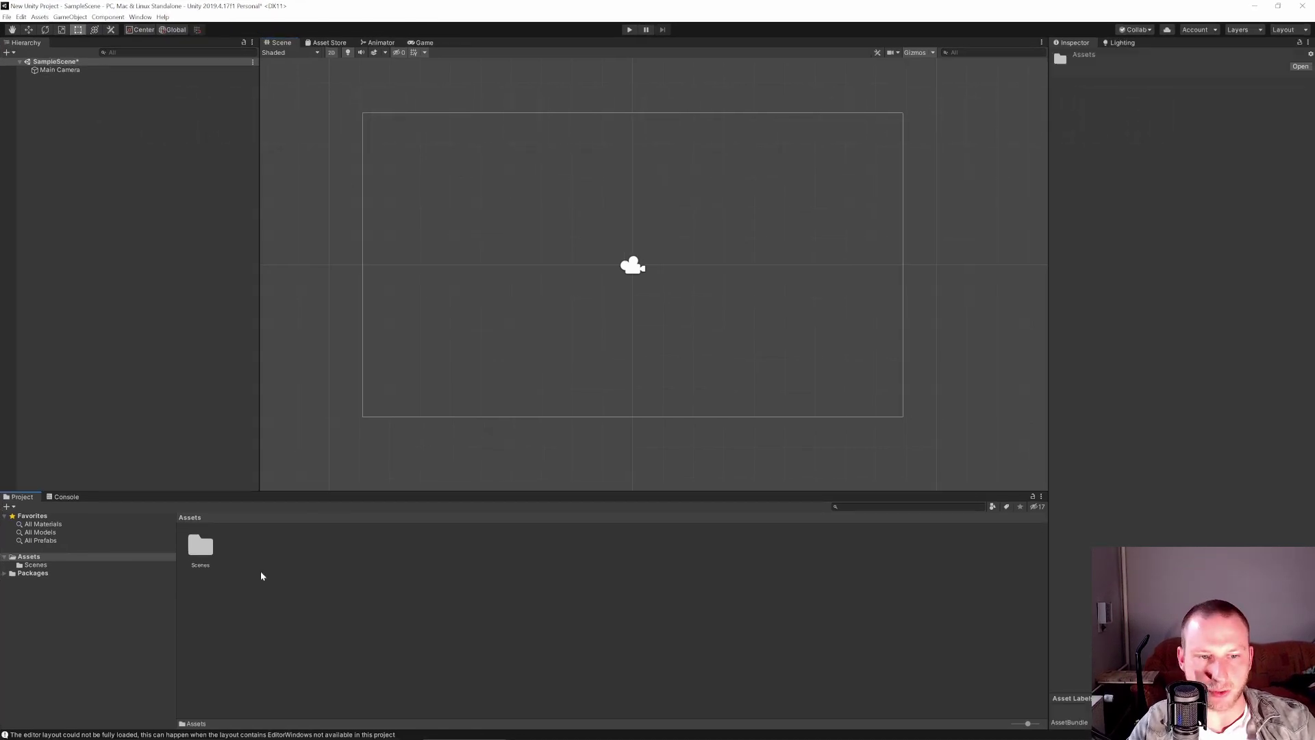
Create a folder named 'Sprites' under Assets and open it
right_click(261, 572)
mouse_move(322, 342)
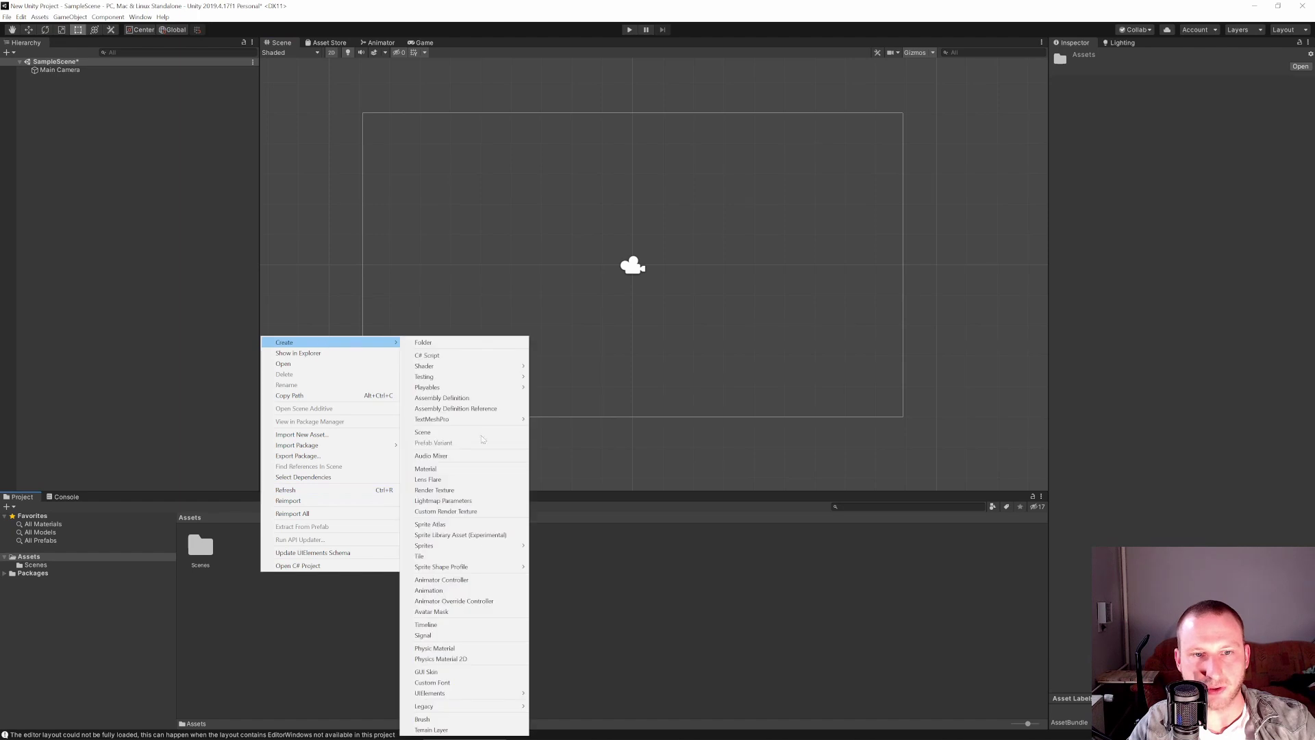
mouse_move(444, 568)
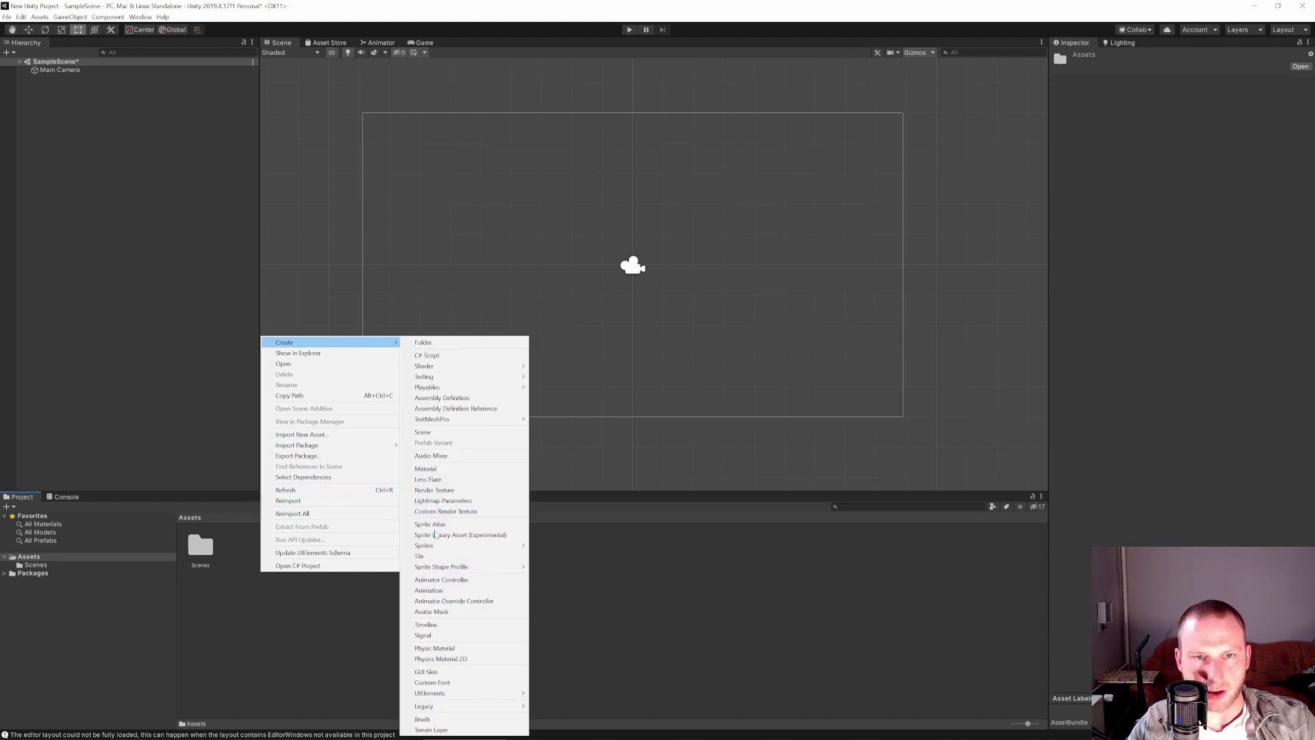
click(446, 341)
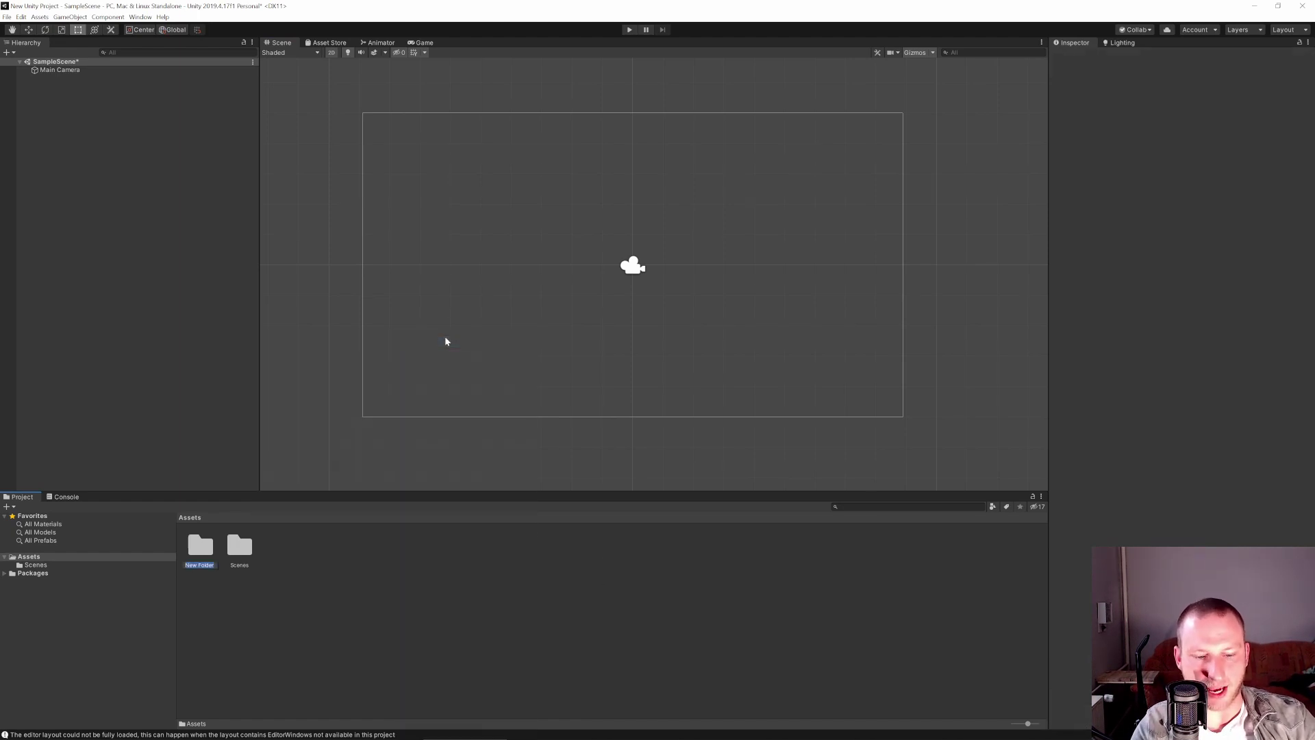
text(Sprites)
key(Return)
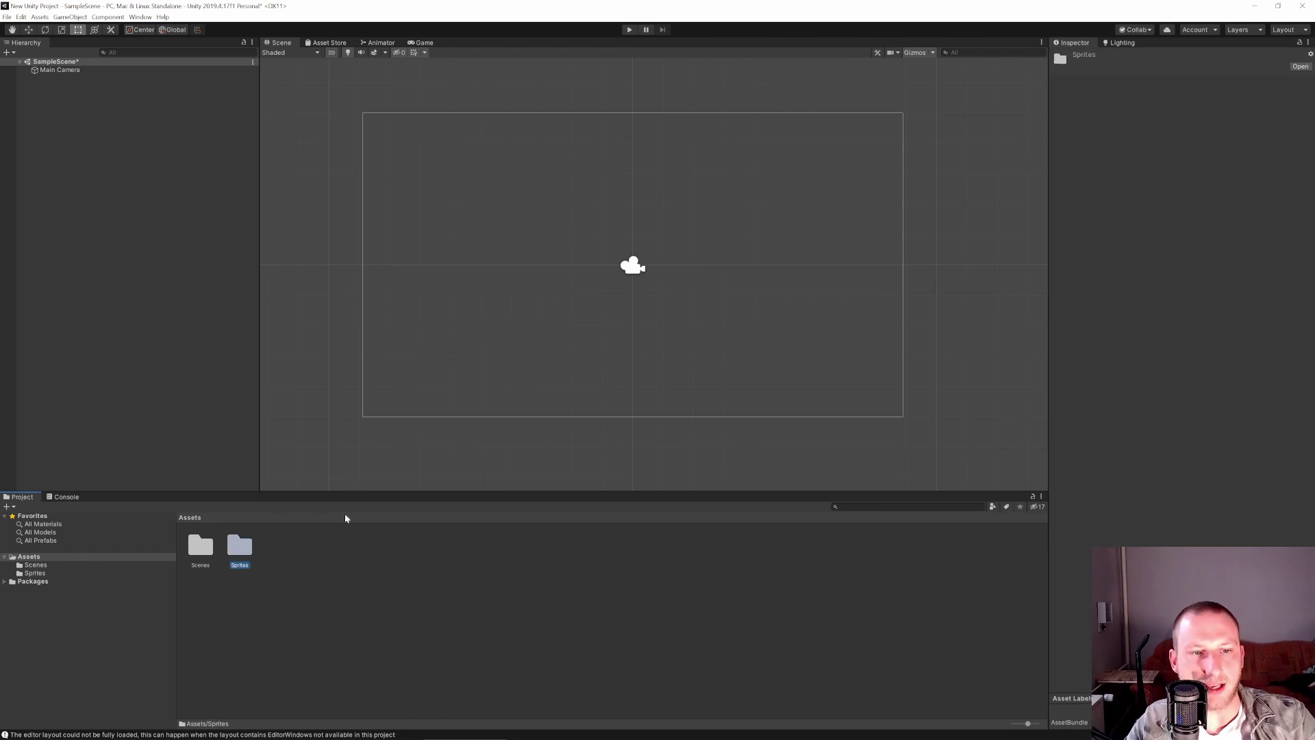
double_click(231, 548)
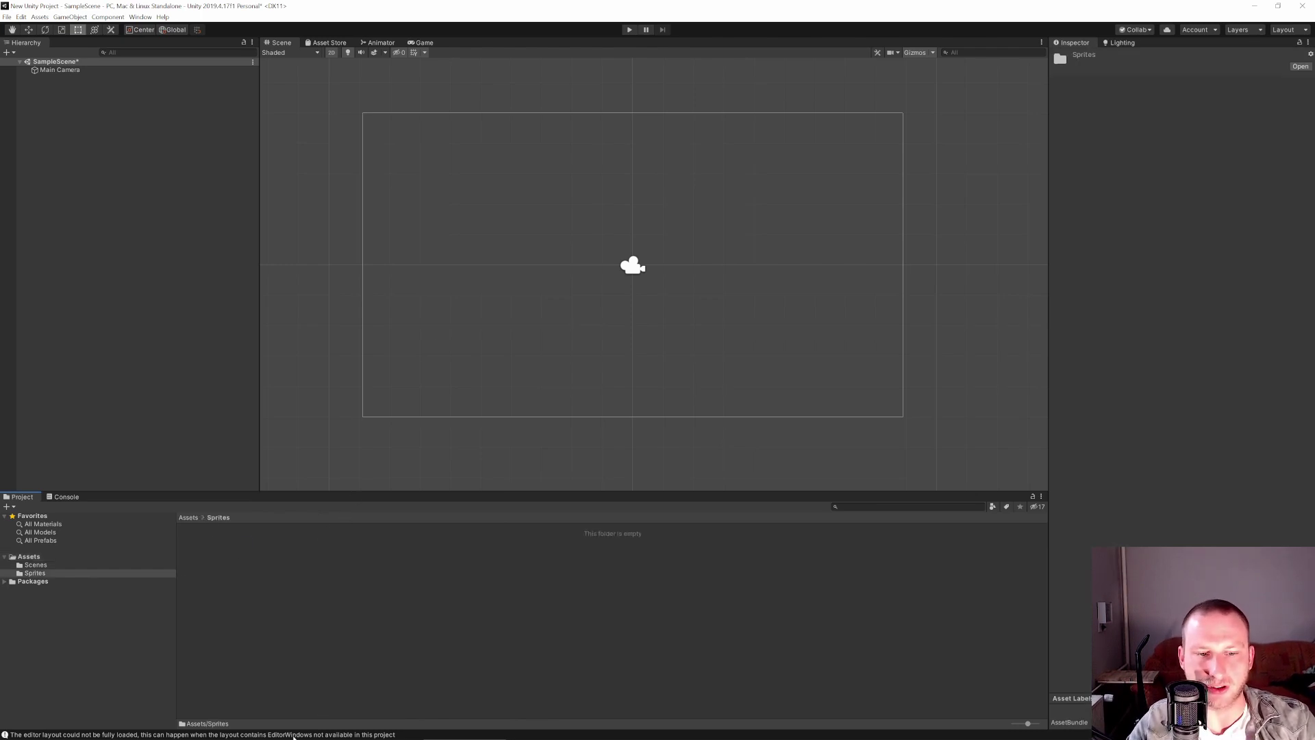
Drag 'pixel art tileset_01.png' from the Pixel art main folder into Unity's Sprites folder
mouse_move(293, 738)
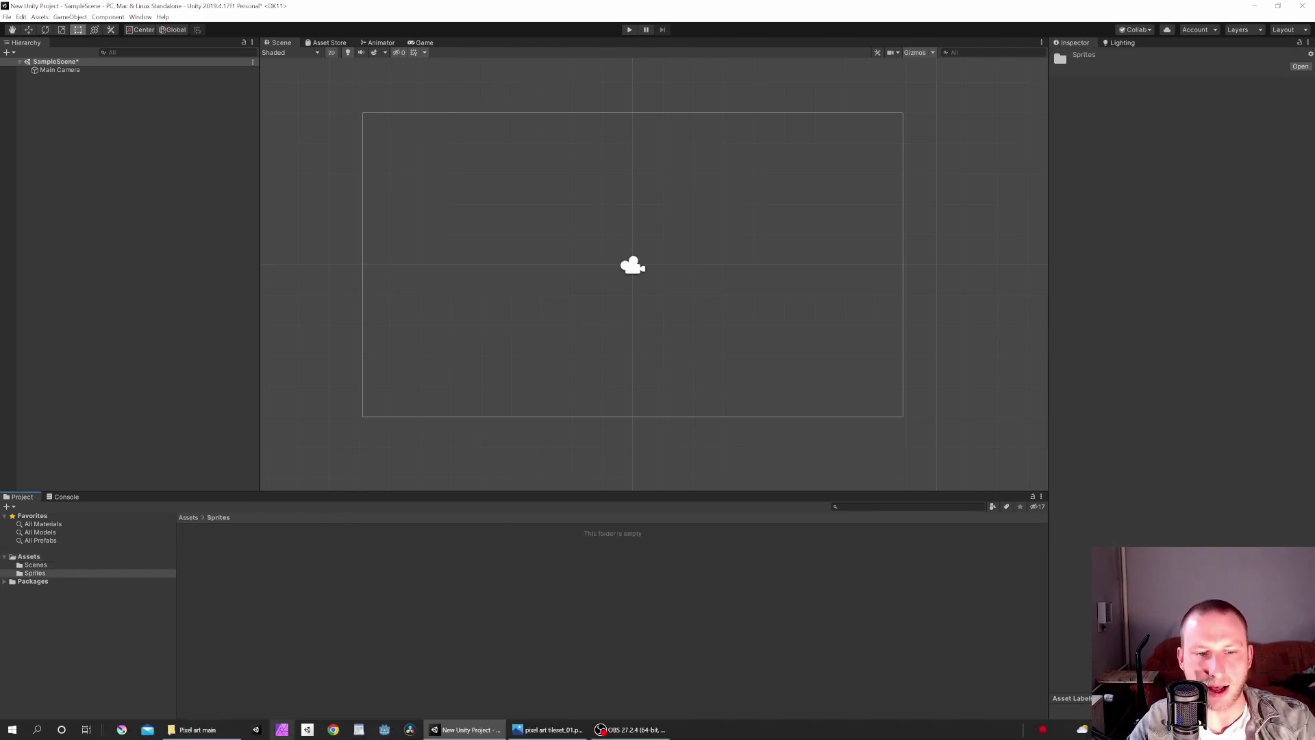
click(227, 732)
click(140, 79)
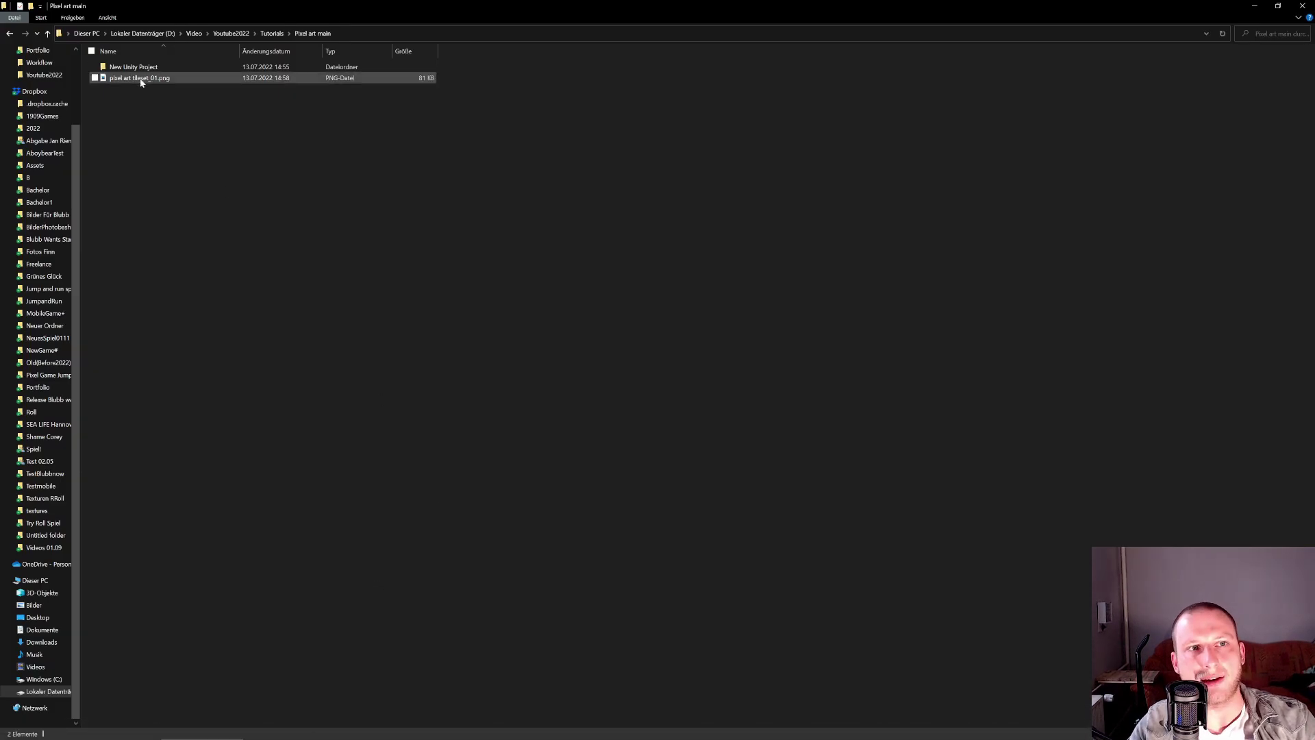
drag(169, 80, 436, 616)
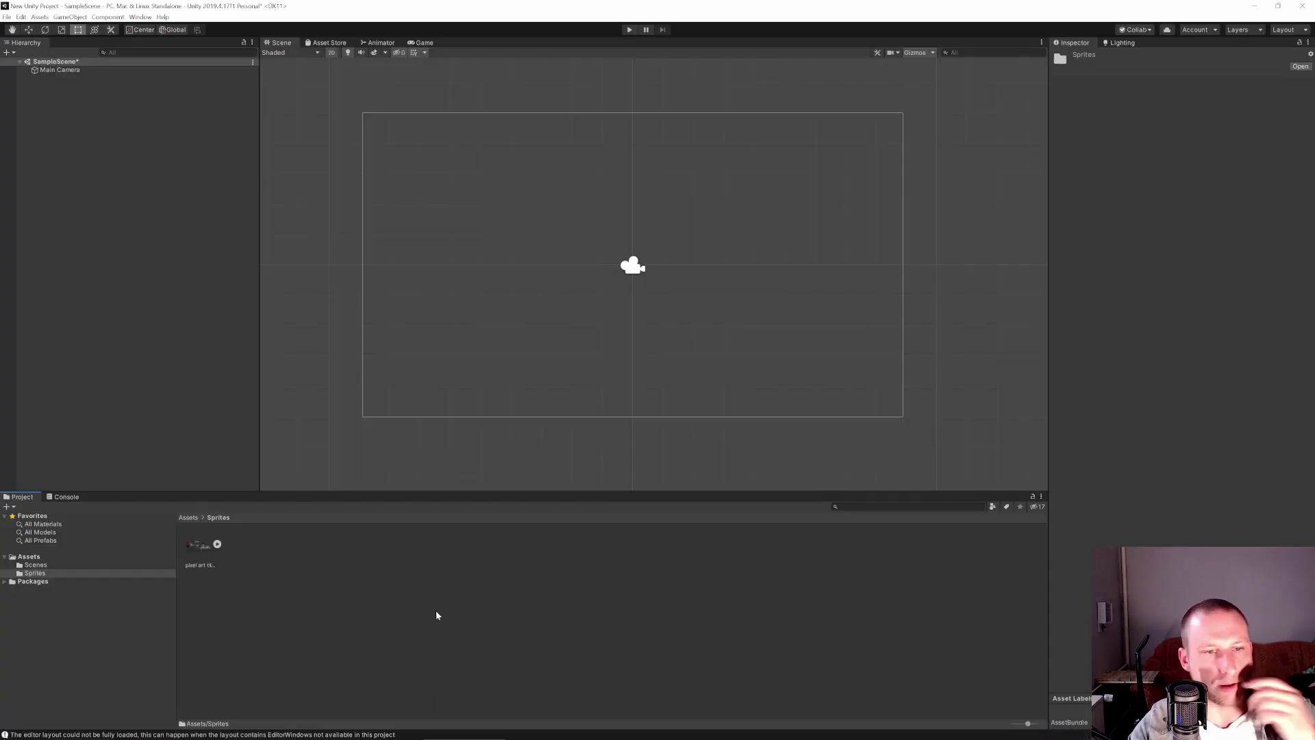
Drag the pixel art tileset_01 asset into the Scene view inside the camera frame
click(202, 546)
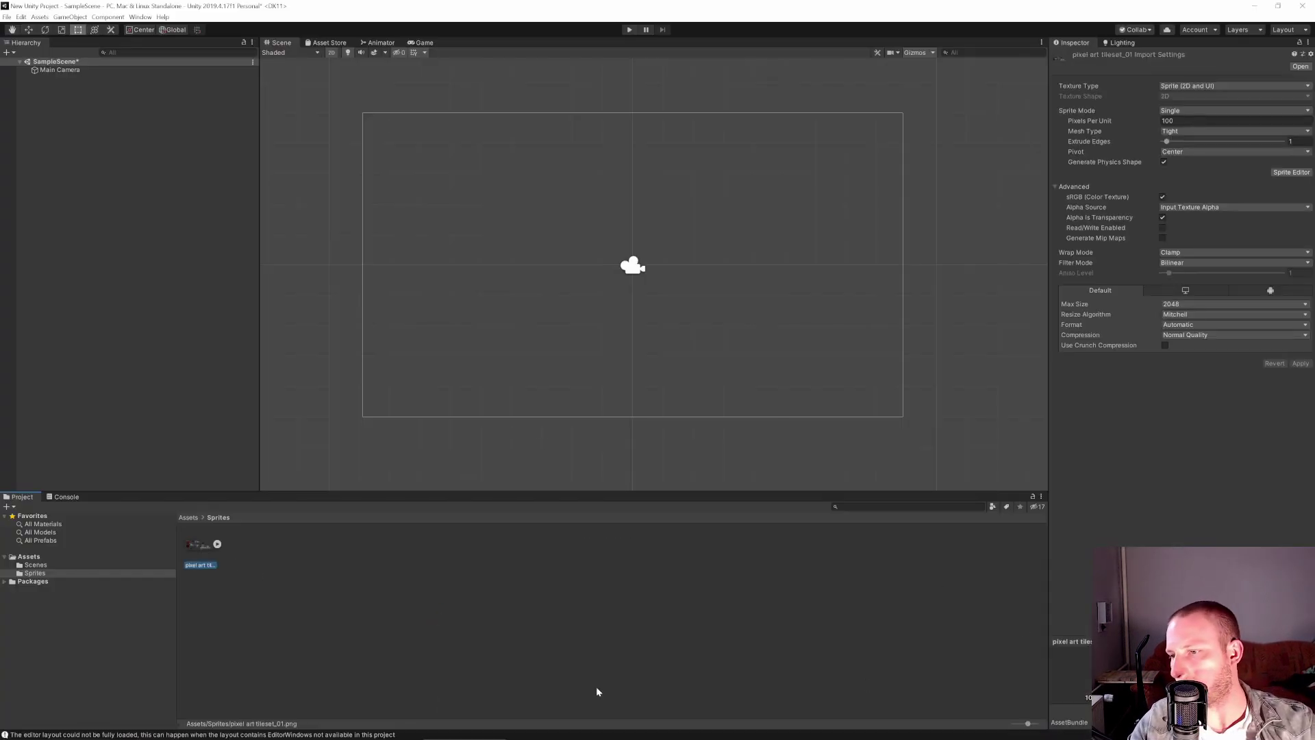
drag(189, 546, 566, 283)
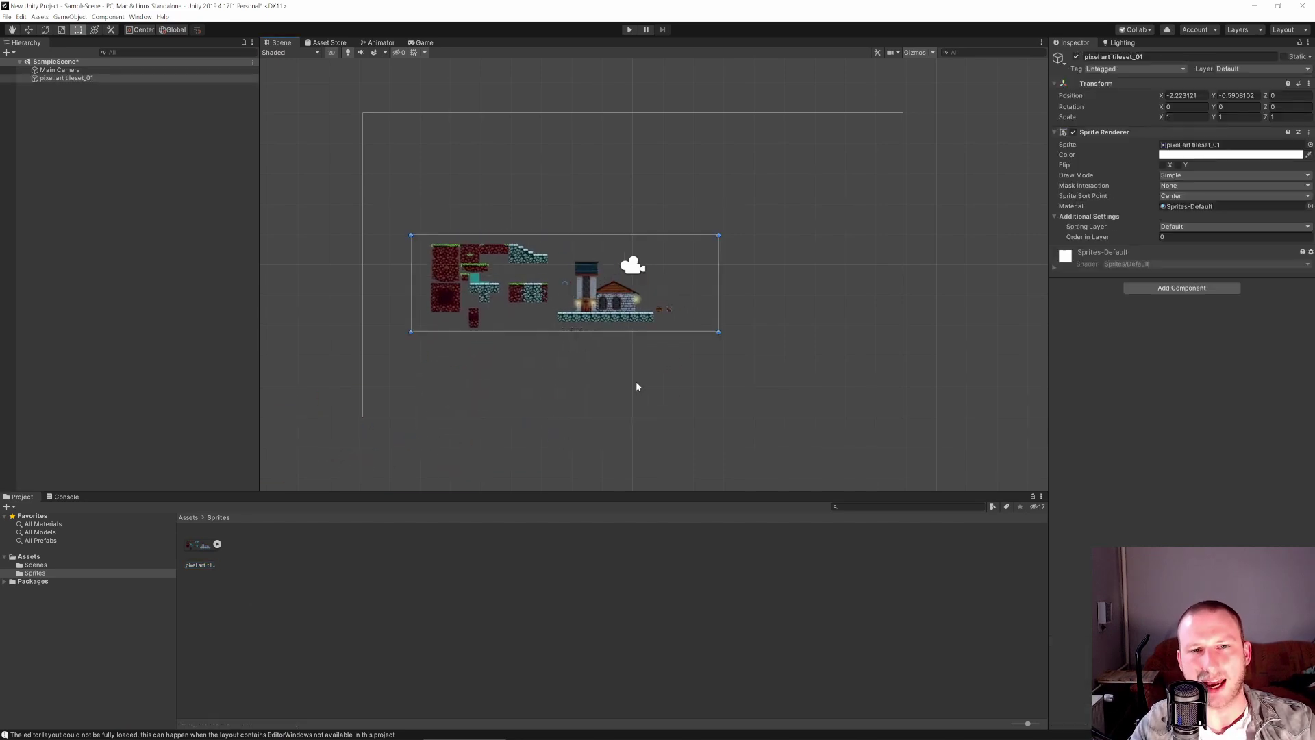
click(636, 381)
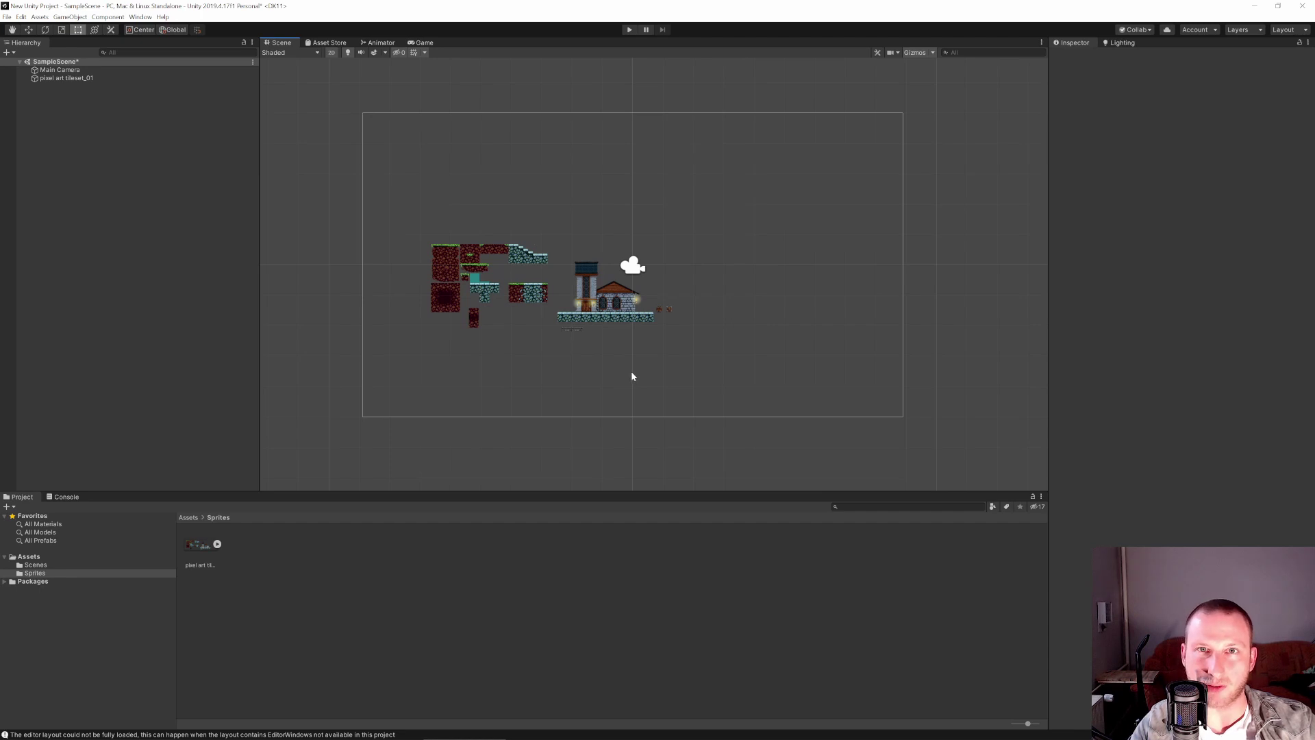
Nudge the tileset sprite slightly right with the Rect tool, to about X -2.12, Y -0.991
click(590, 305)
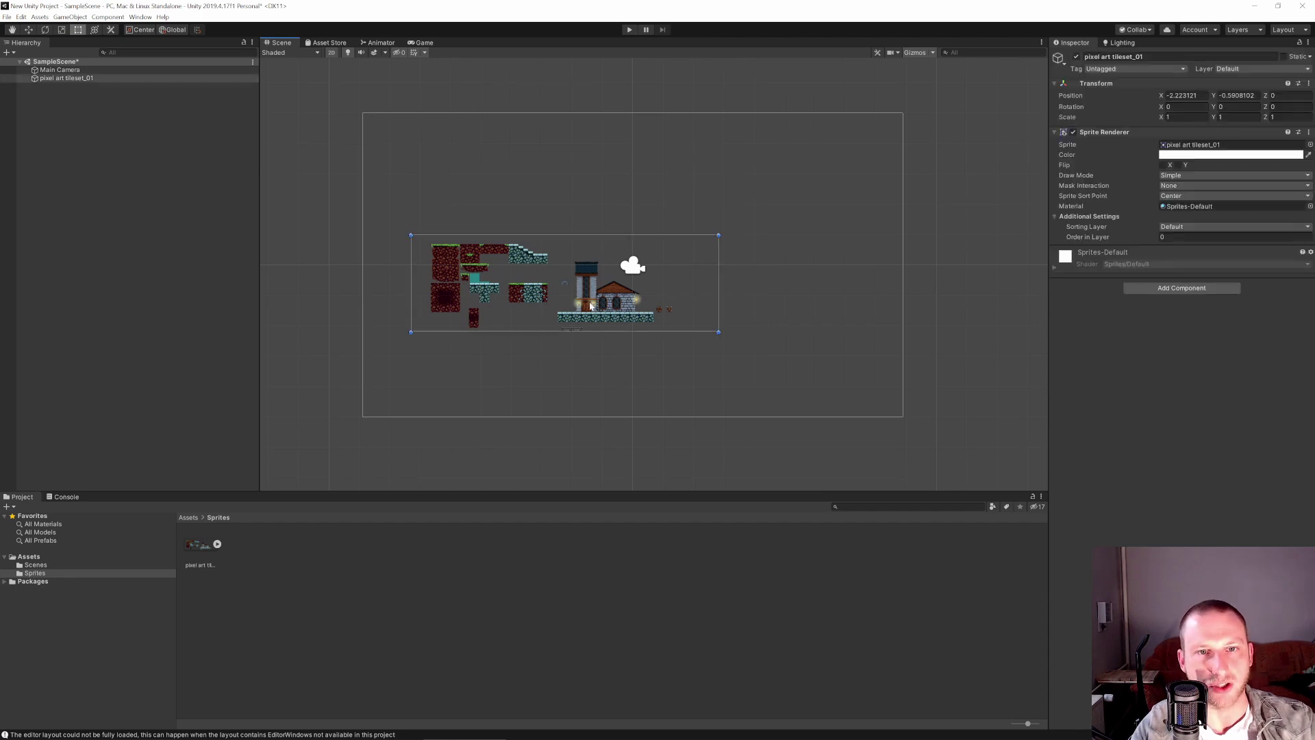
scroll(592, 322, up, 10)
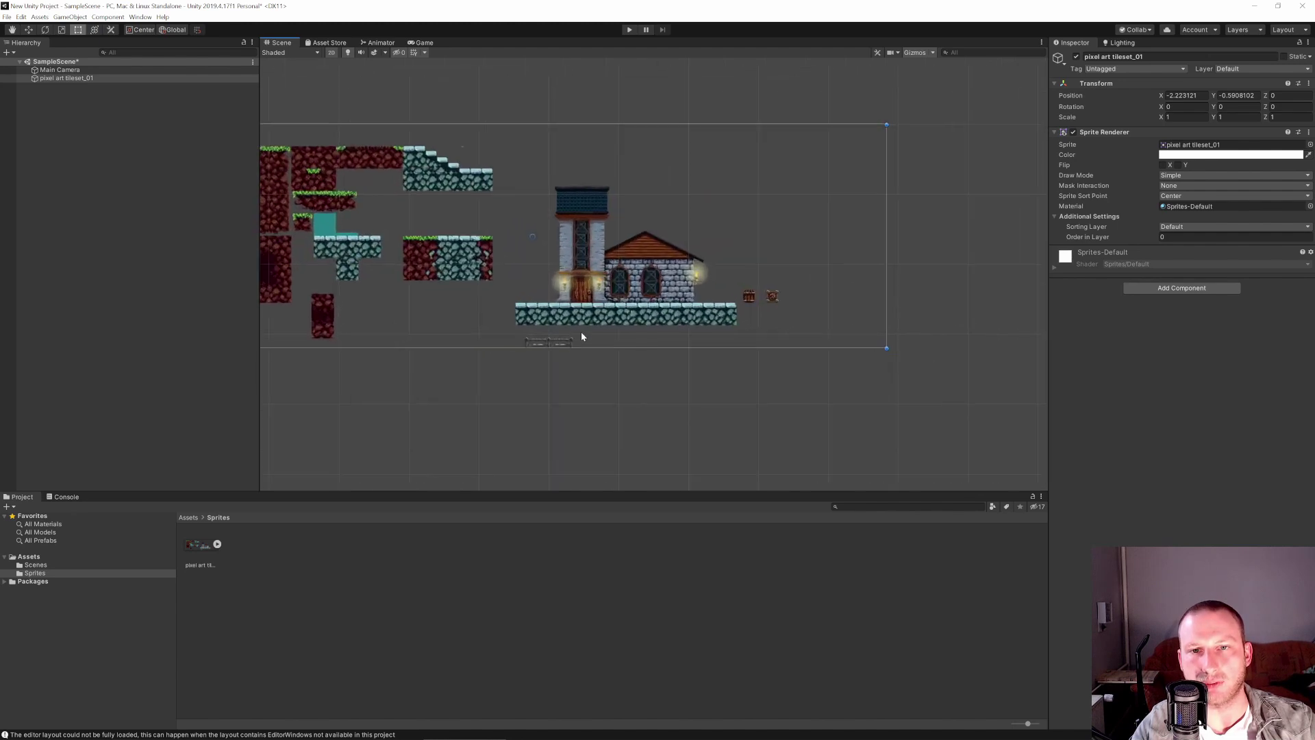
scroll(658, 277, down, 5)
key(t)
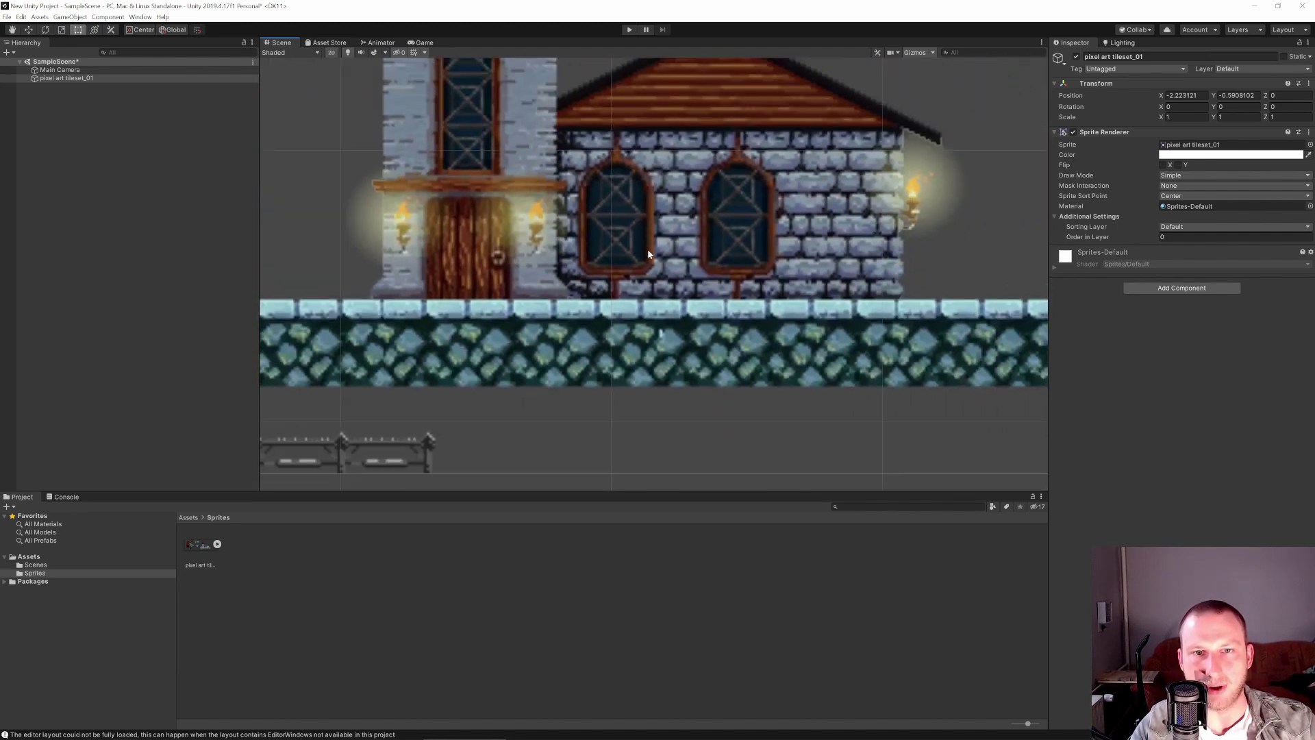
scroll(646, 249, down, 6)
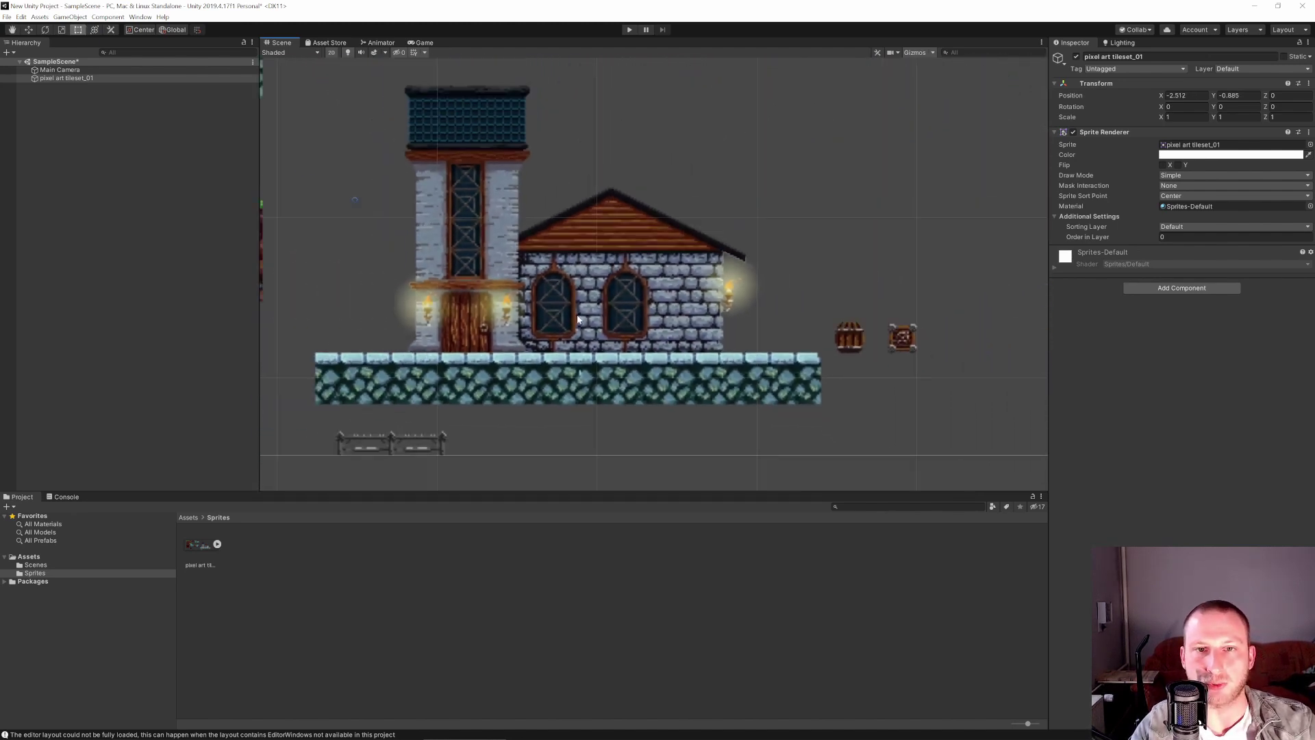
key(q)
scroll(725, 314, down, 4)
key(t)
drag(641, 319, 675, 327)
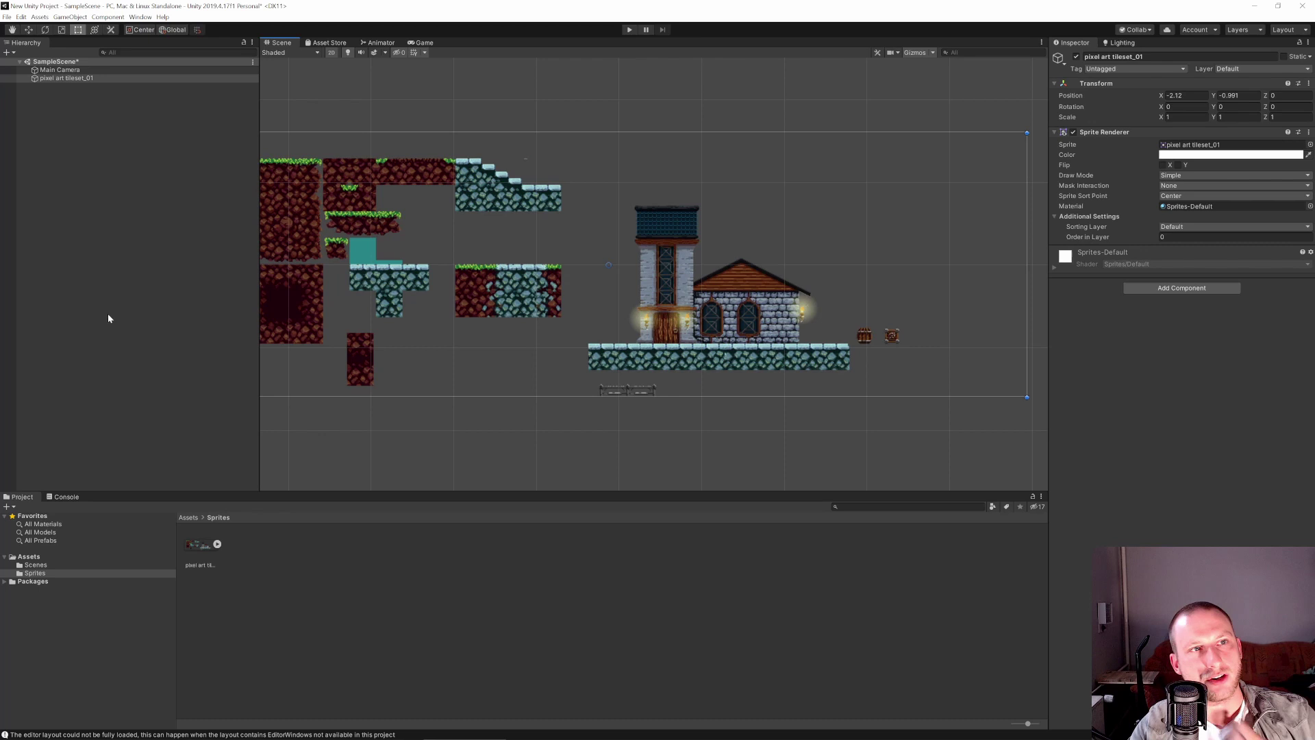
Set the tileset's Pixels Per Unit to 32 and apply the import settings
click(26, 77)
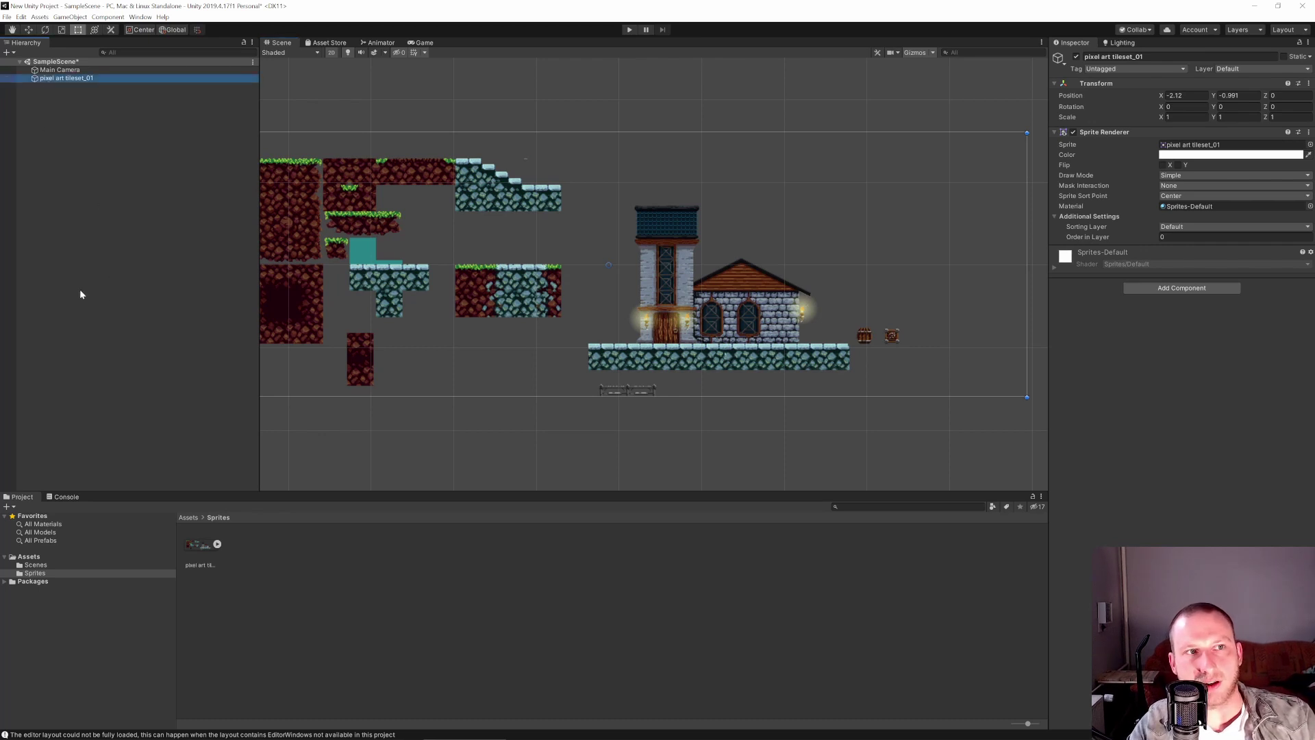
click(198, 546)
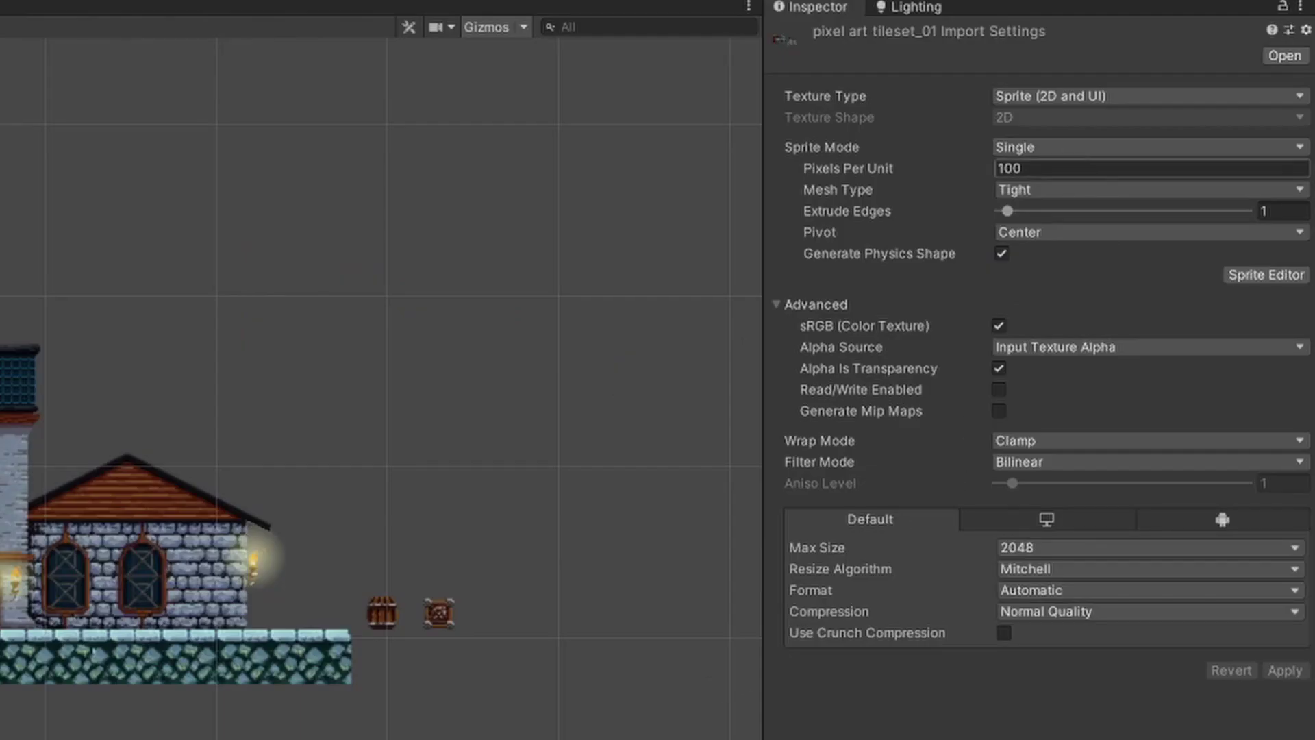
key(ctrl+a)
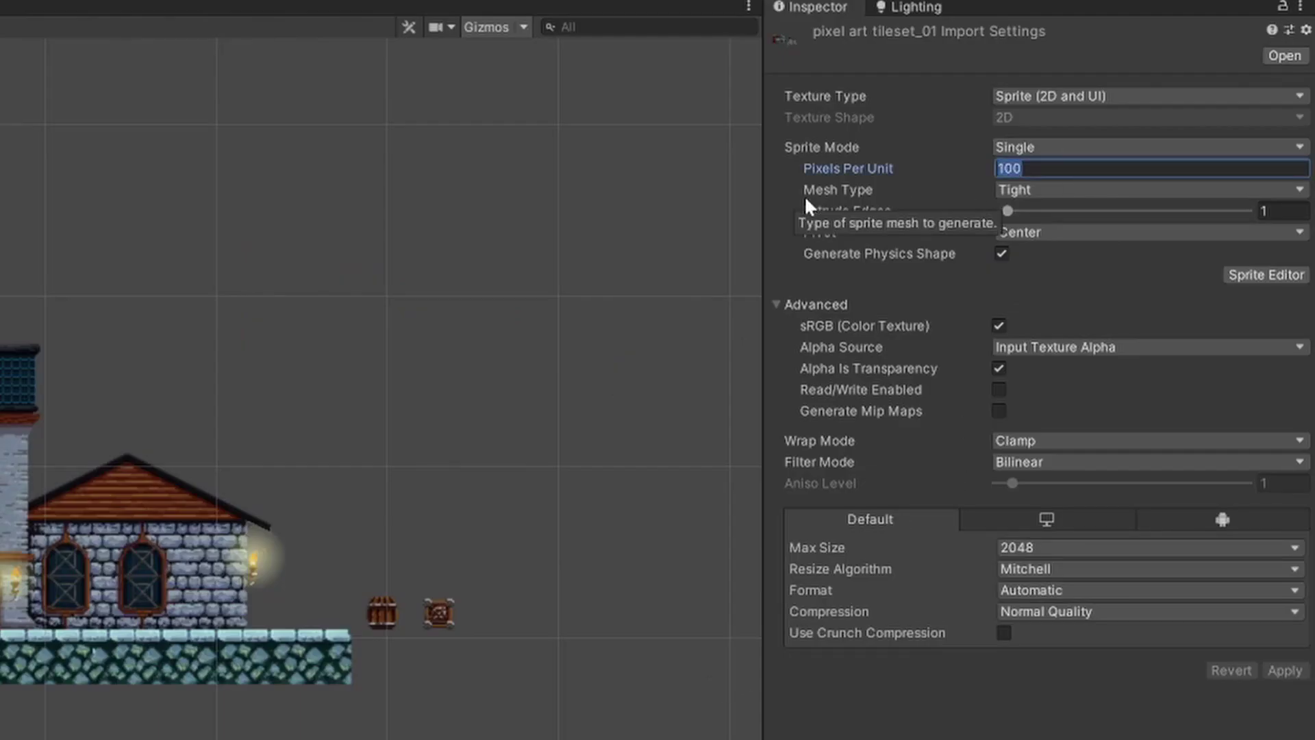
text(32)
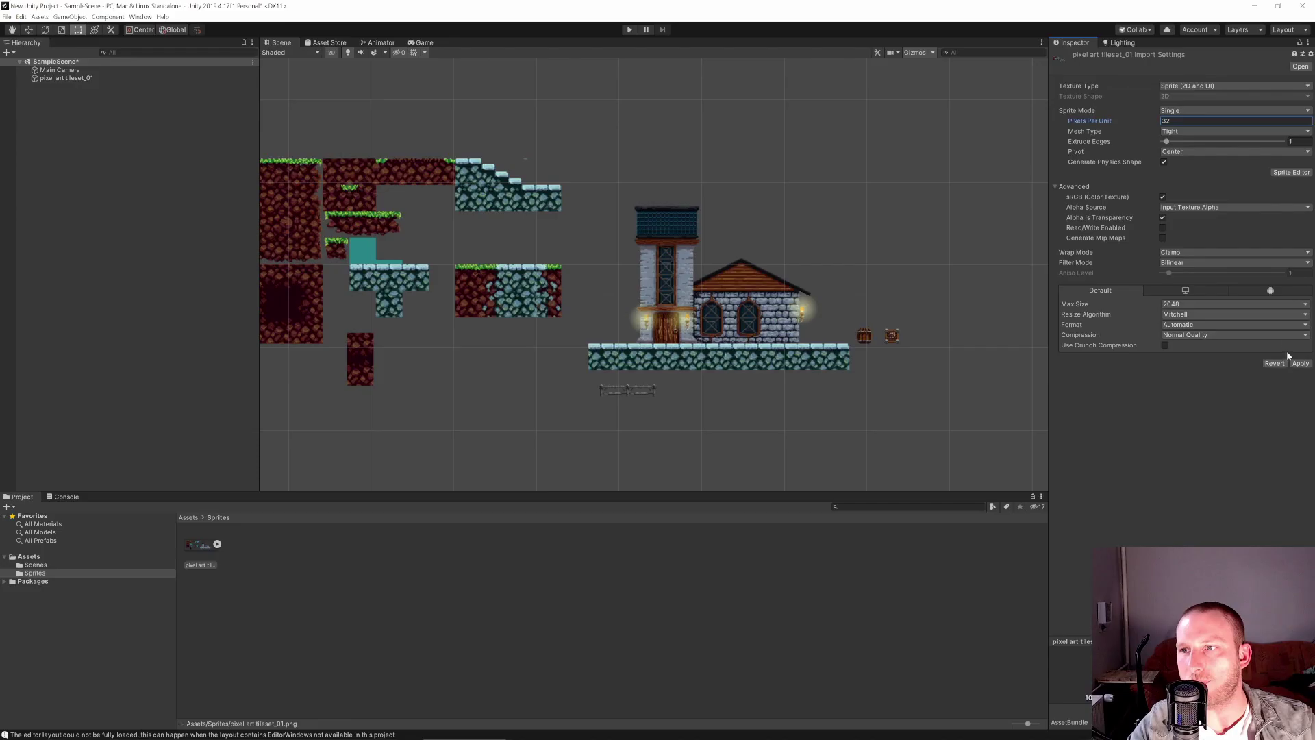
click(1299, 363)
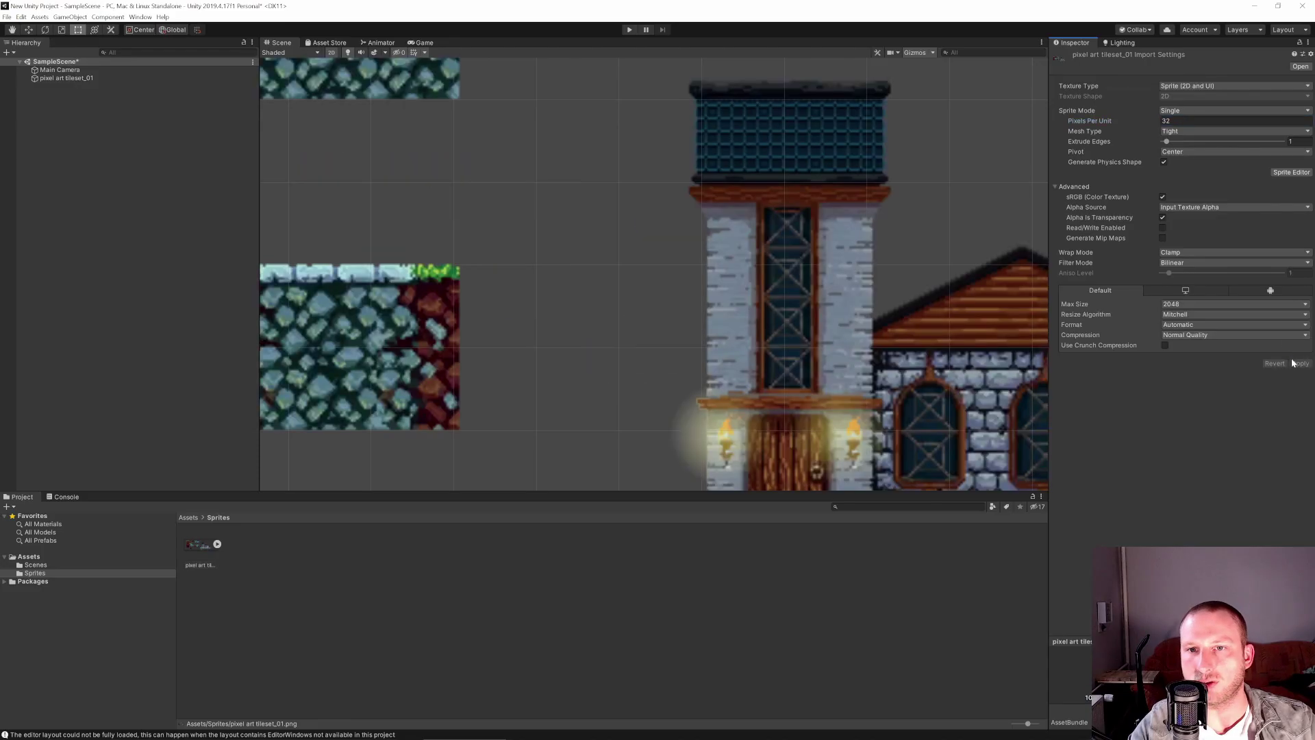
scroll(753, 340, down, 5)
scroll(744, 322, up, 3)
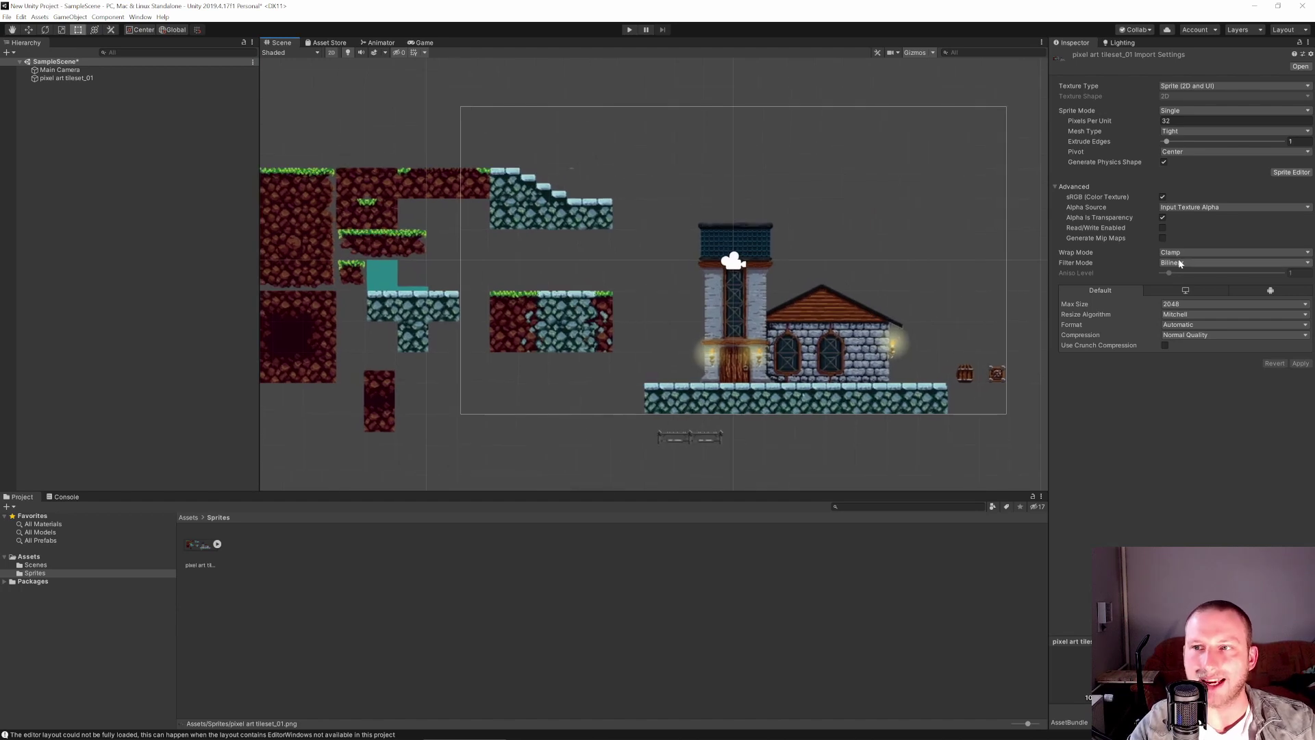
Set the tileset texture's Max Size to 1024 and apply
click(1189, 303)
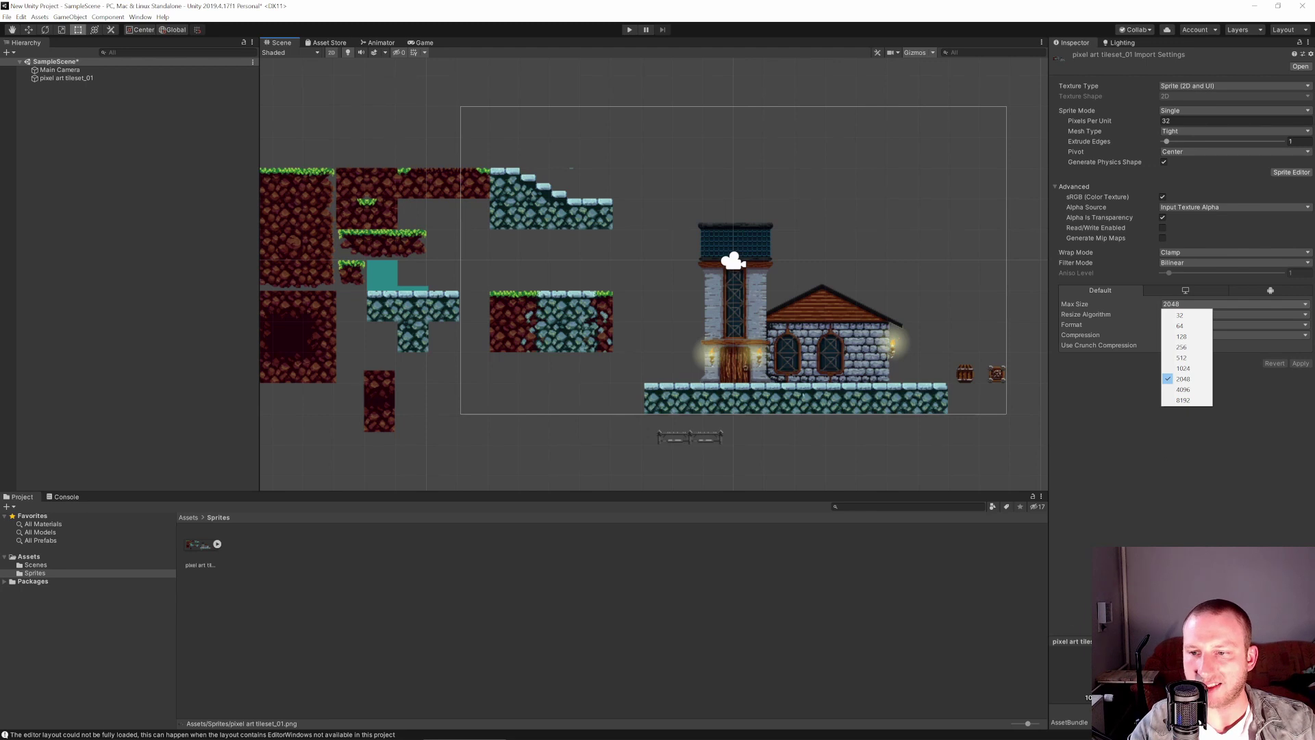
click(1193, 421)
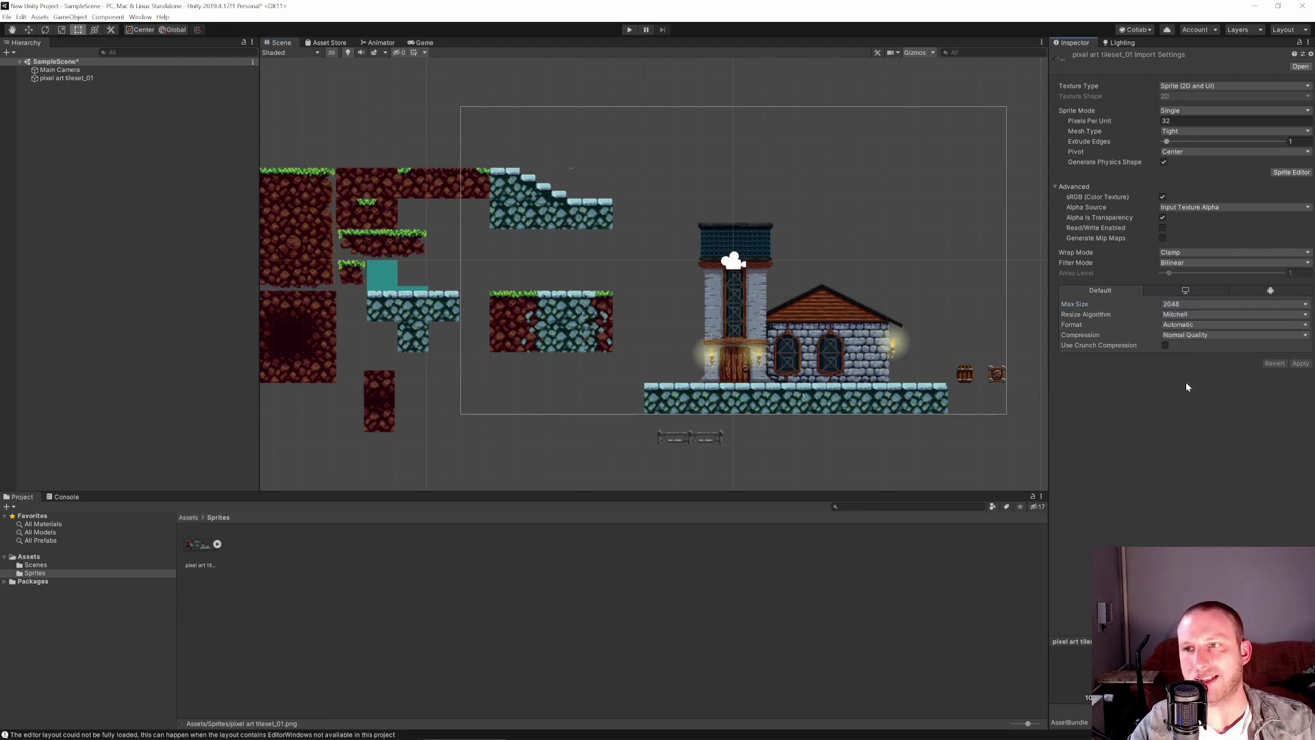
click(1197, 304)
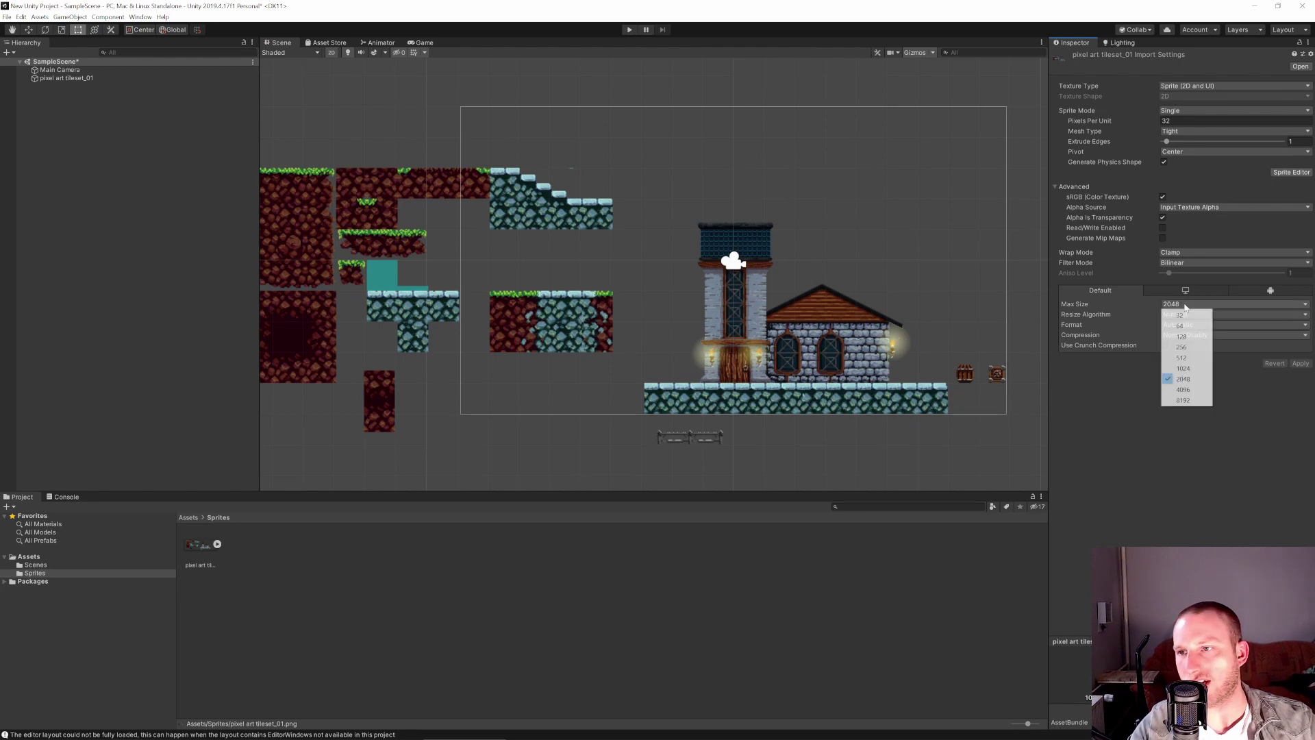
click(1178, 367)
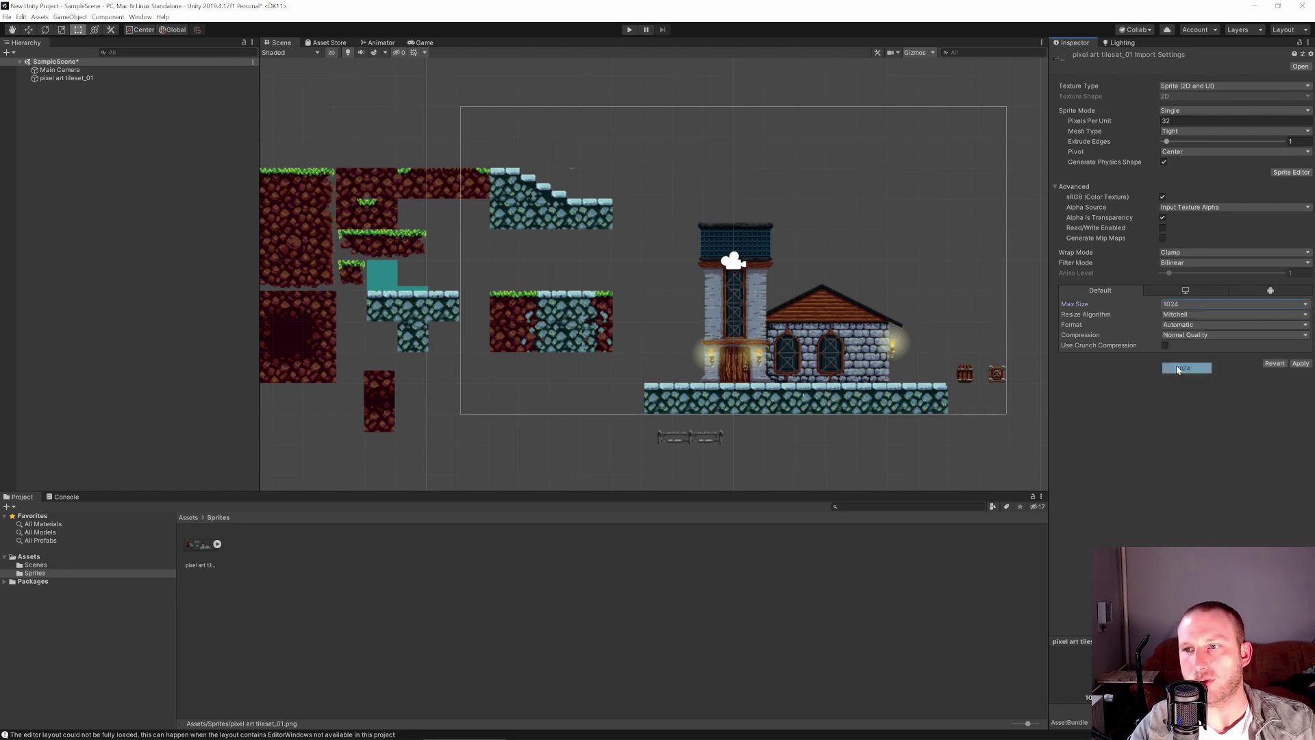
click(1300, 364)
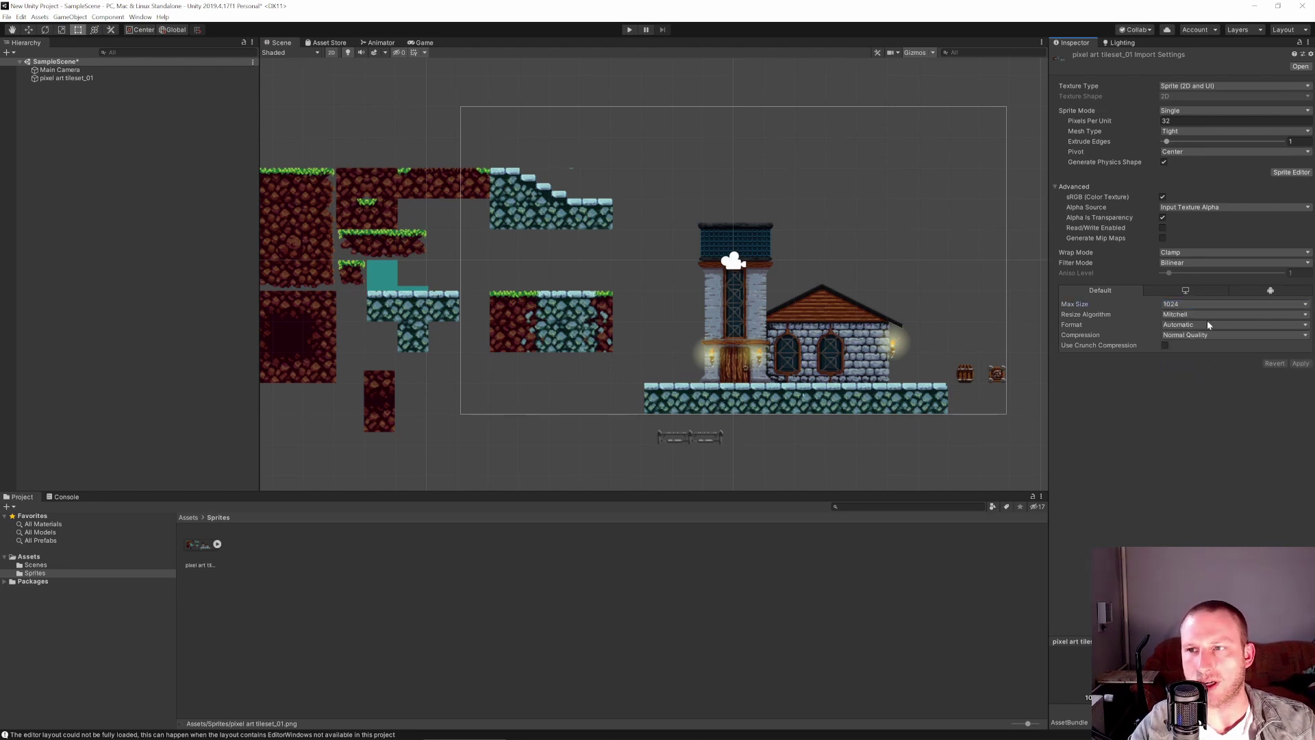
Enable Use Crunch Compression at Compressor Quality 50 and apply to reimport the texture
click(1166, 345)
click(1300, 374)
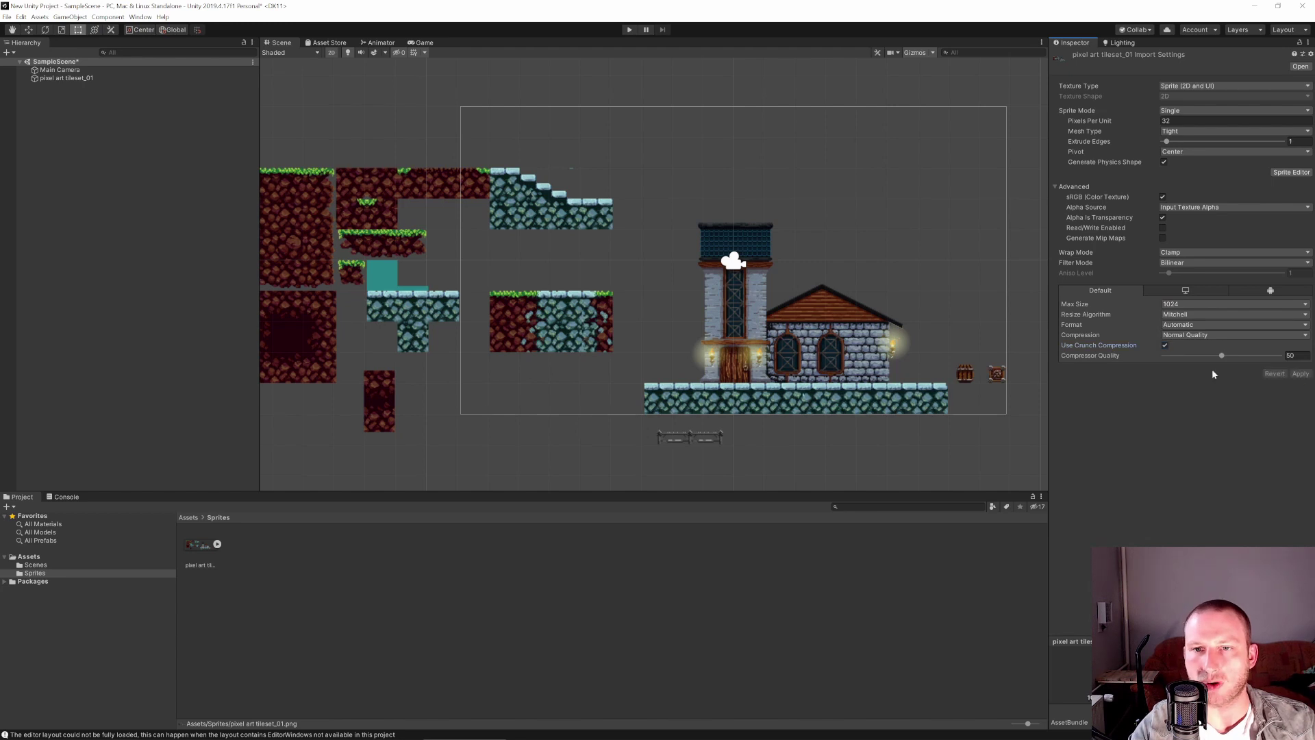
scroll(906, 323, up, 2)
scroll(889, 331, down, 3)
scroll(889, 331, up, 1)
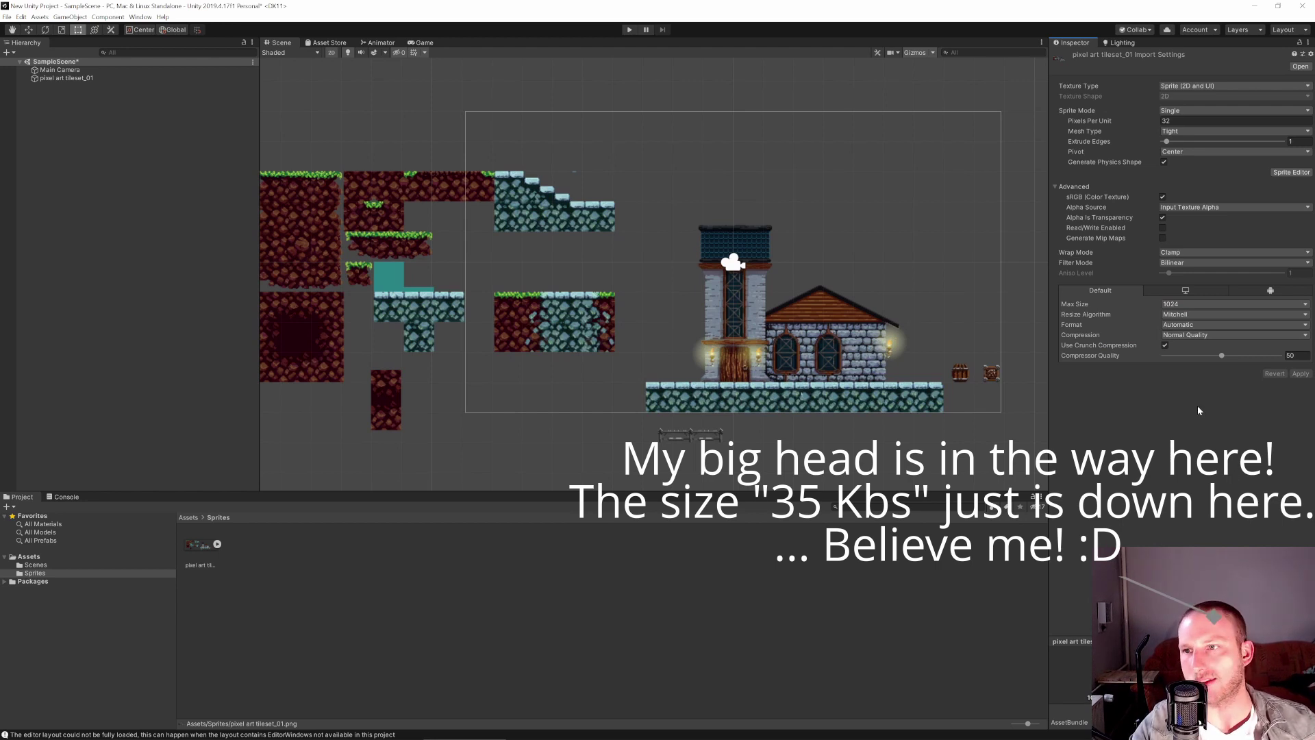
click(1165, 345)
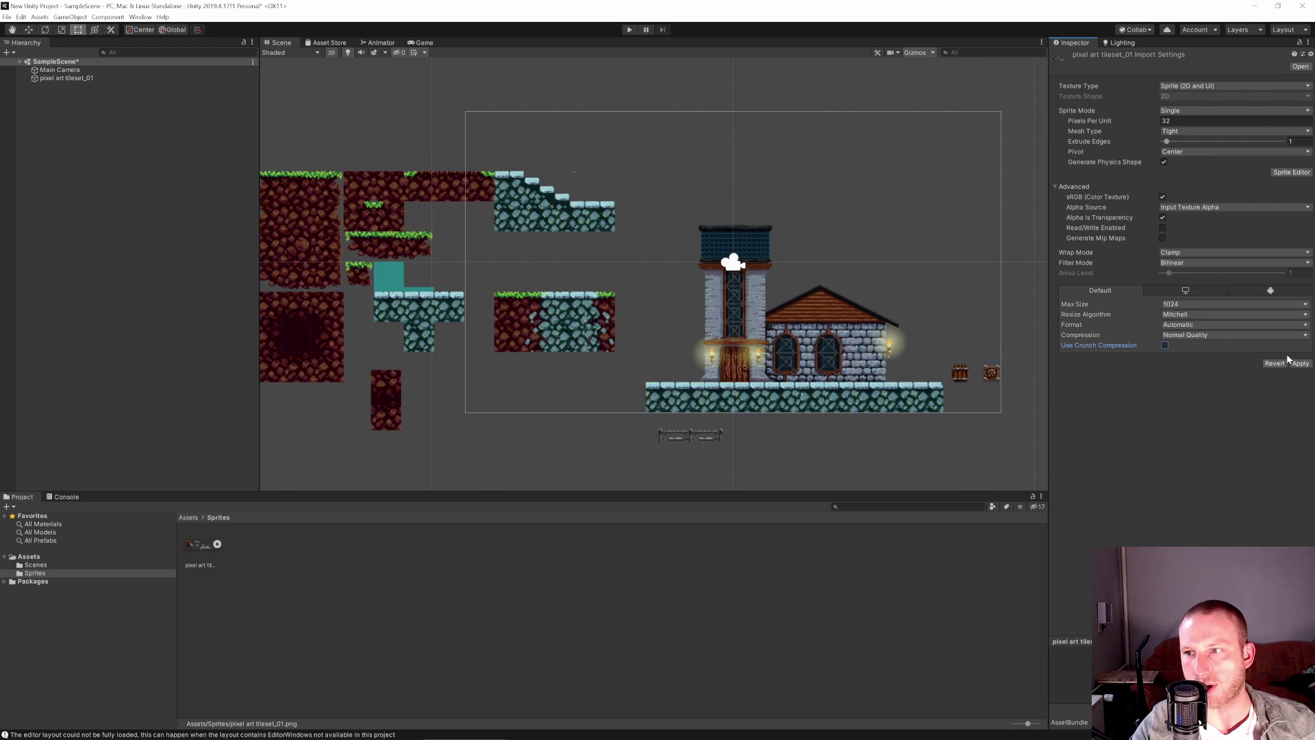
click(1298, 364)
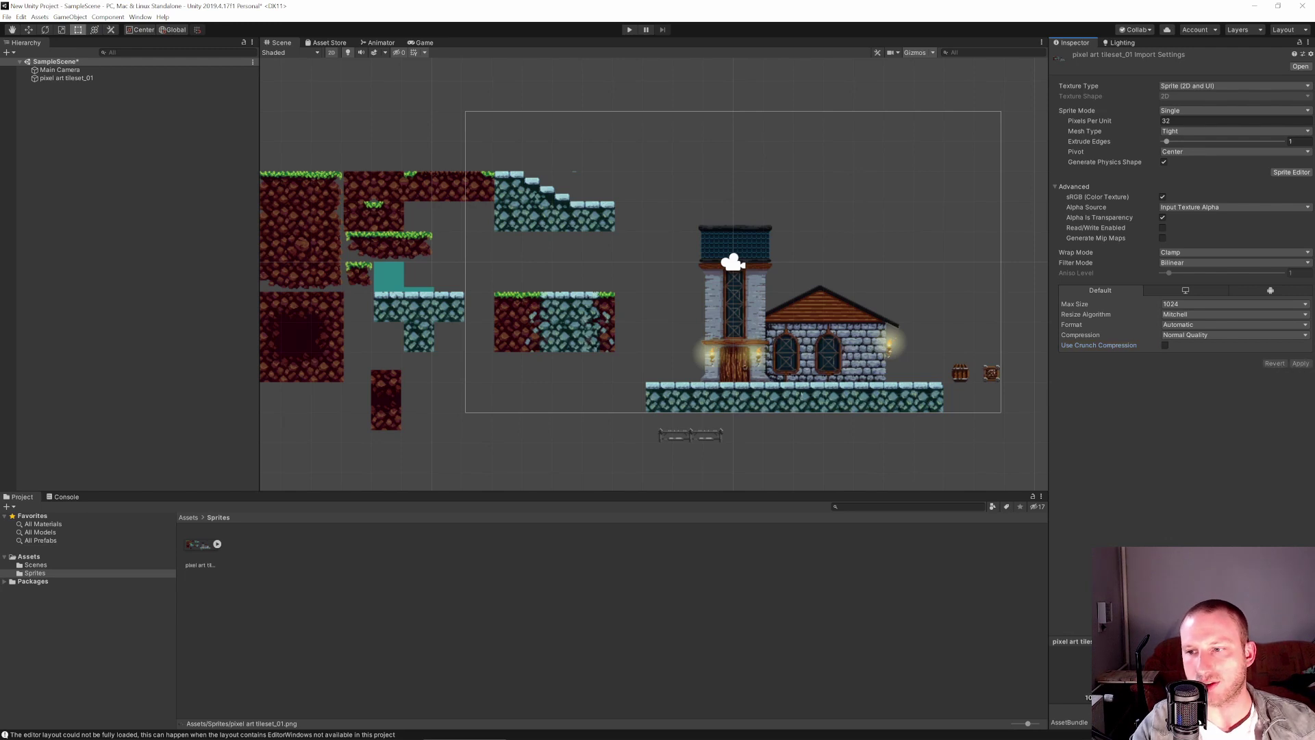
click(1165, 344)
click(1301, 374)
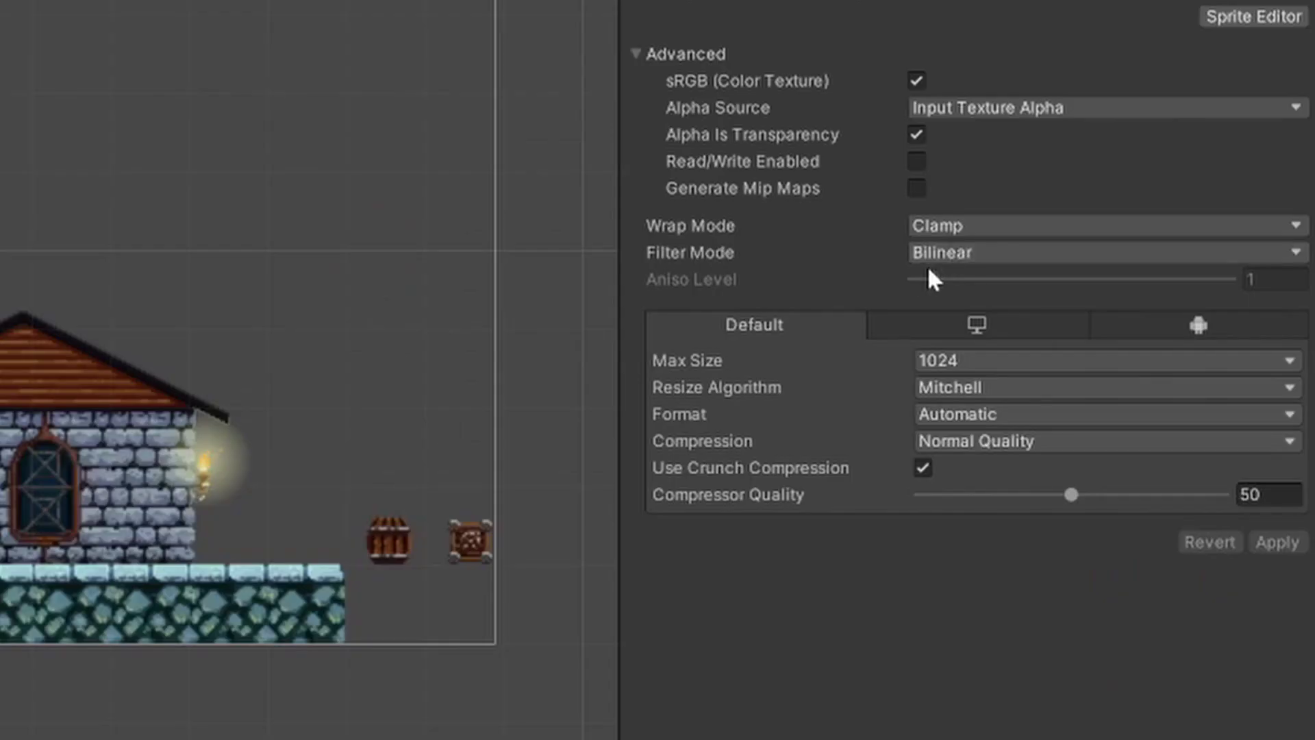
Set the tileset's Filter Mode to Point (no filter) and apply
click(1174, 263)
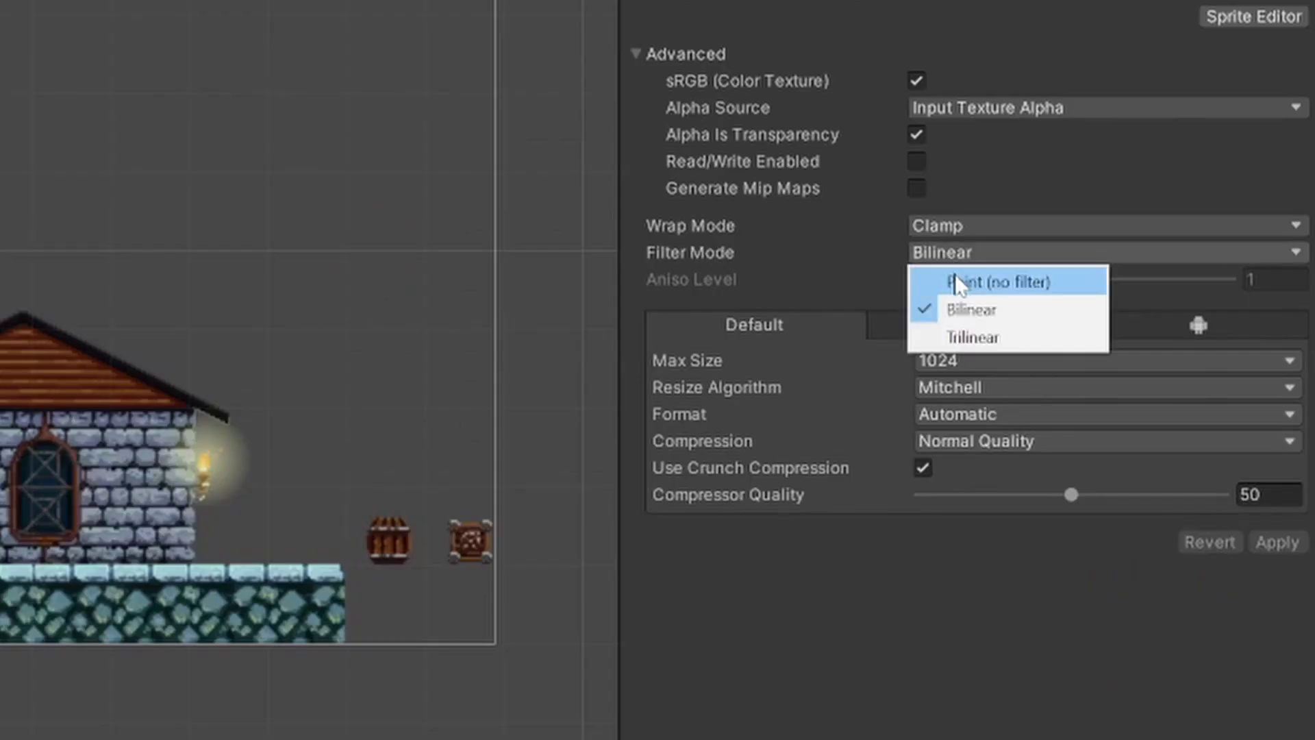
click(962, 282)
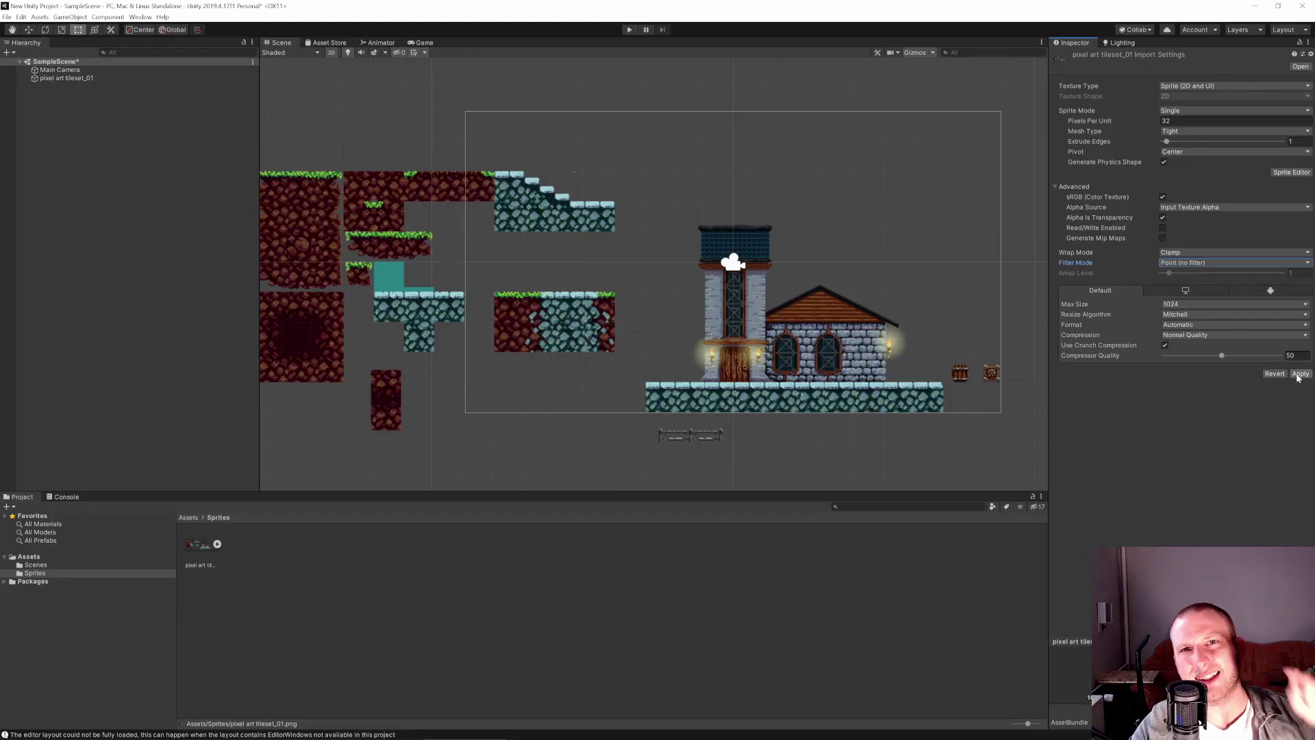
click(1277, 542)
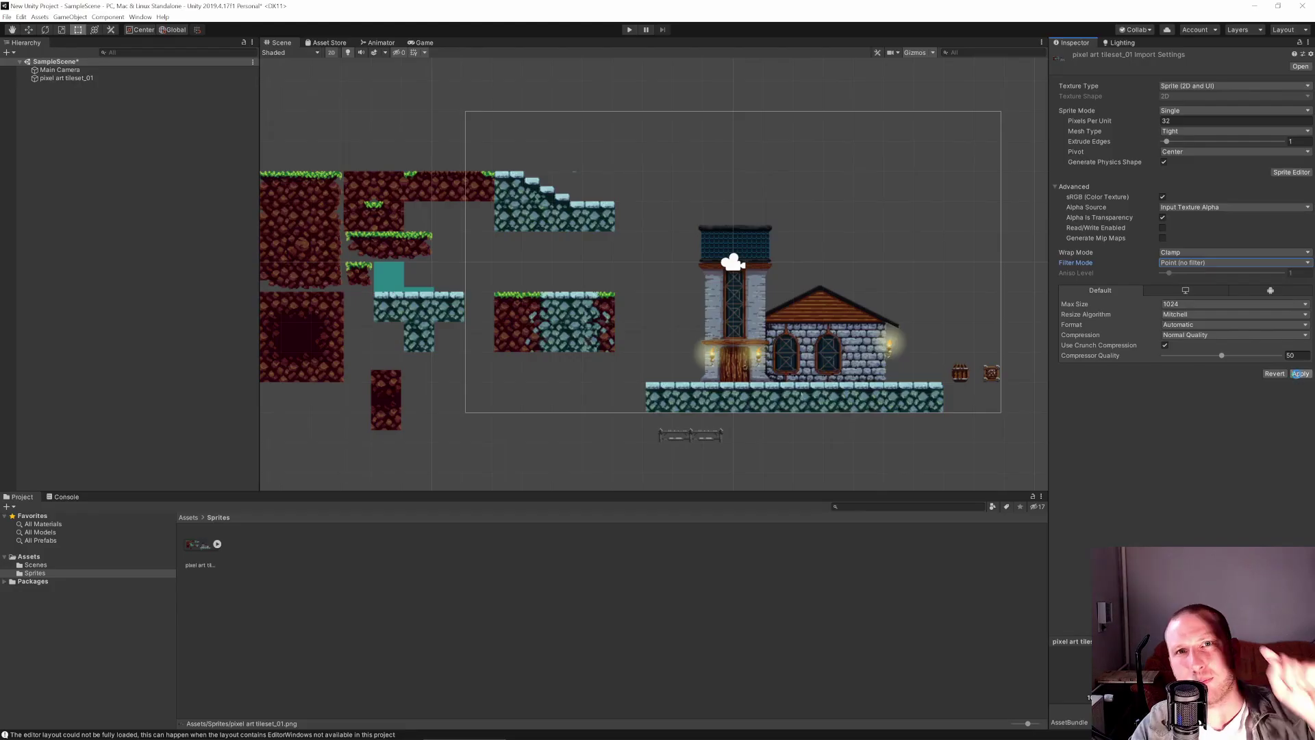
scroll(785, 408, up, 3)
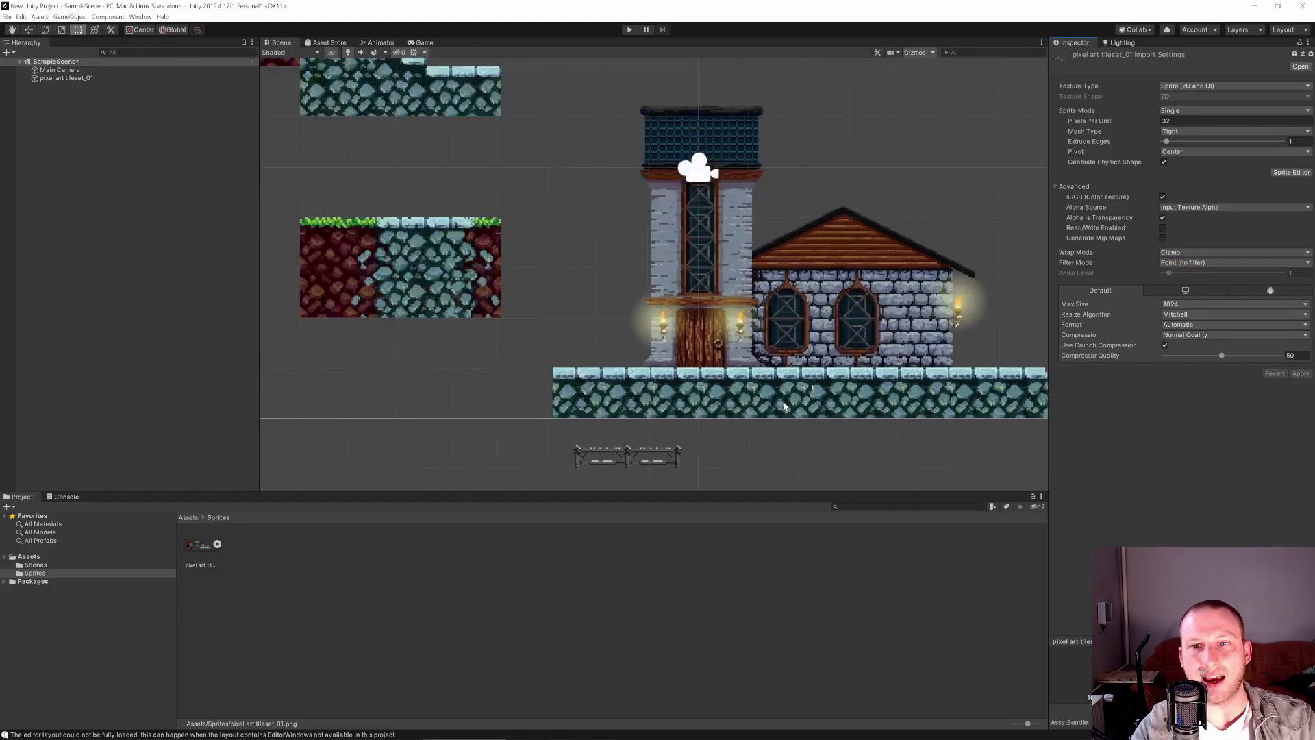
scroll(785, 406, up, 4)
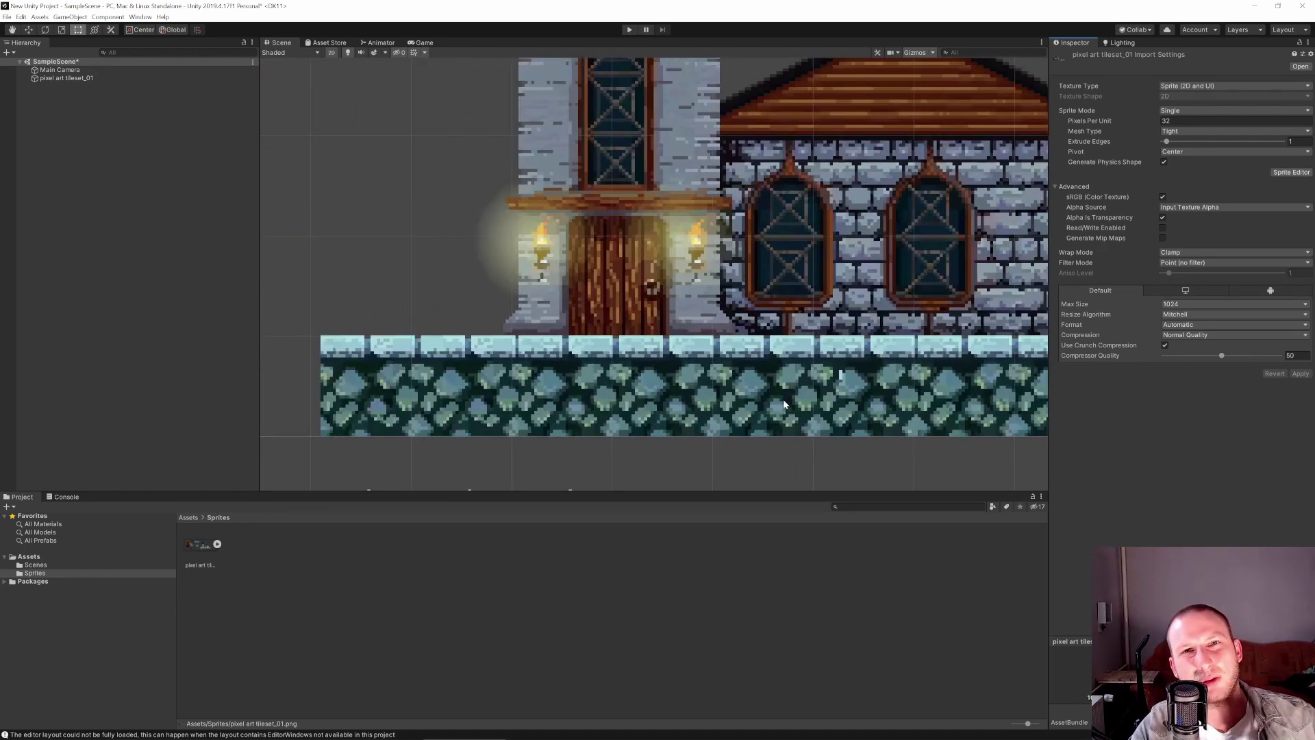
scroll(785, 403, down, 5)
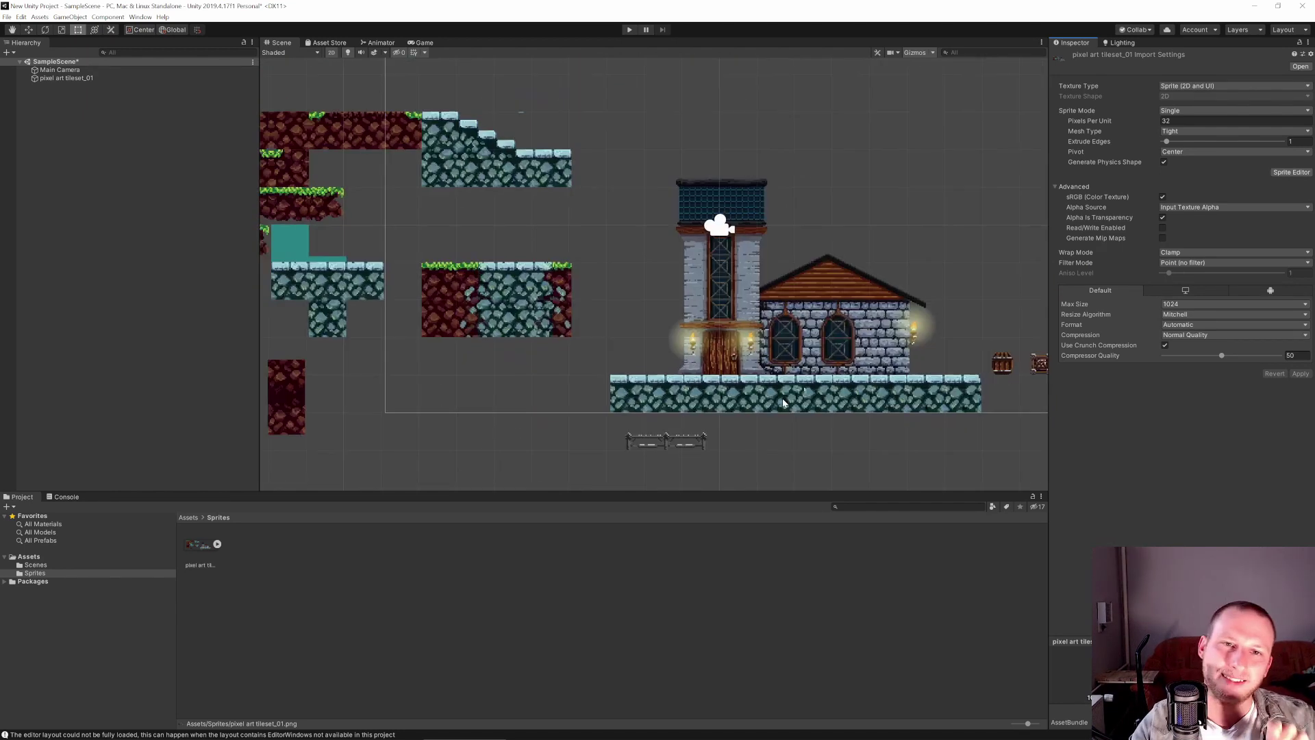
Drag the enlarged tileset sprite in the scene to Position X 0, Y 0.45
click(782, 397)
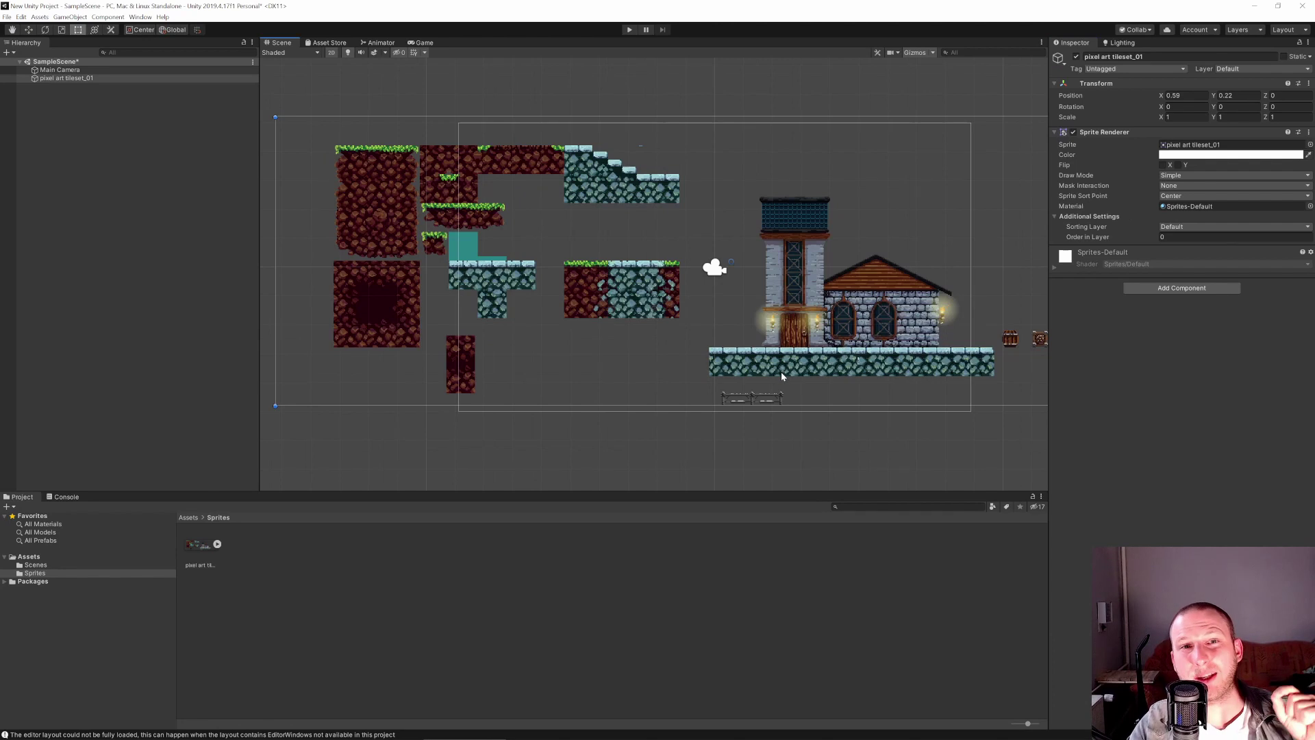
drag(782, 376, 725, 369)
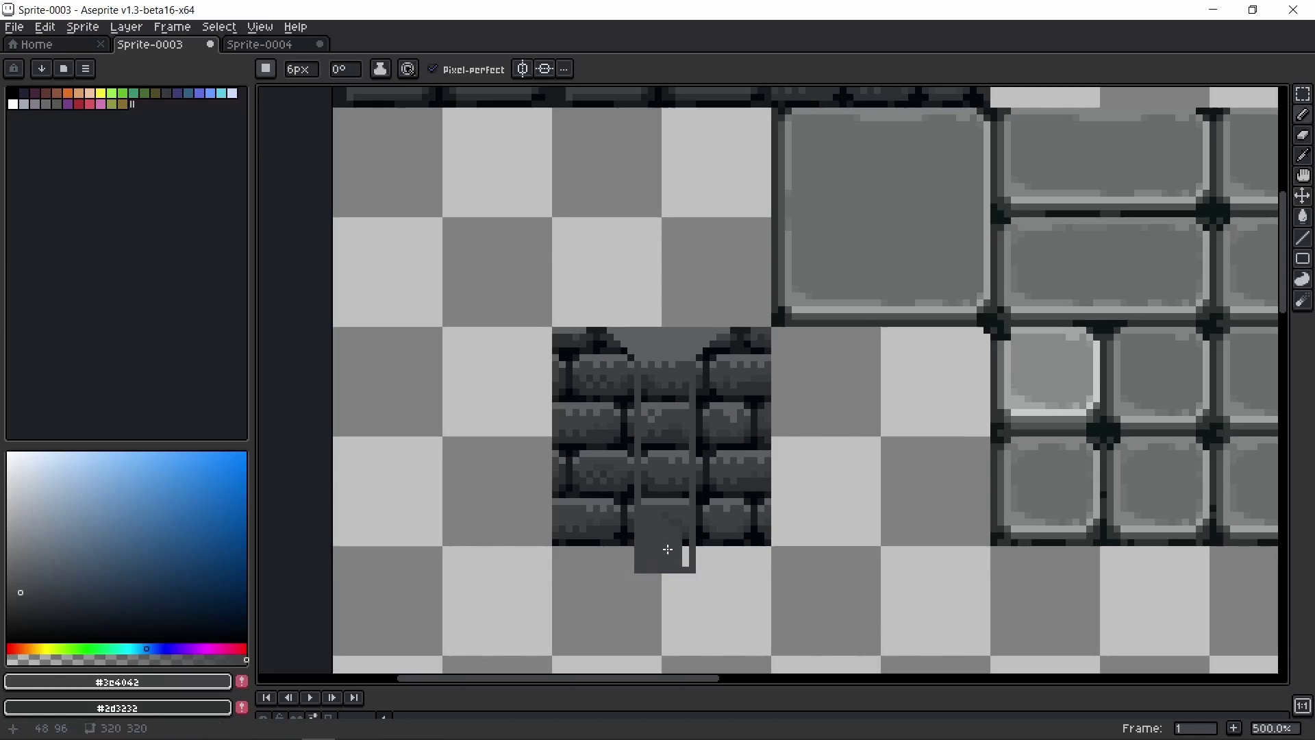
scroll(681, 552, up, 2)
drag(822, 552, 746, 317)
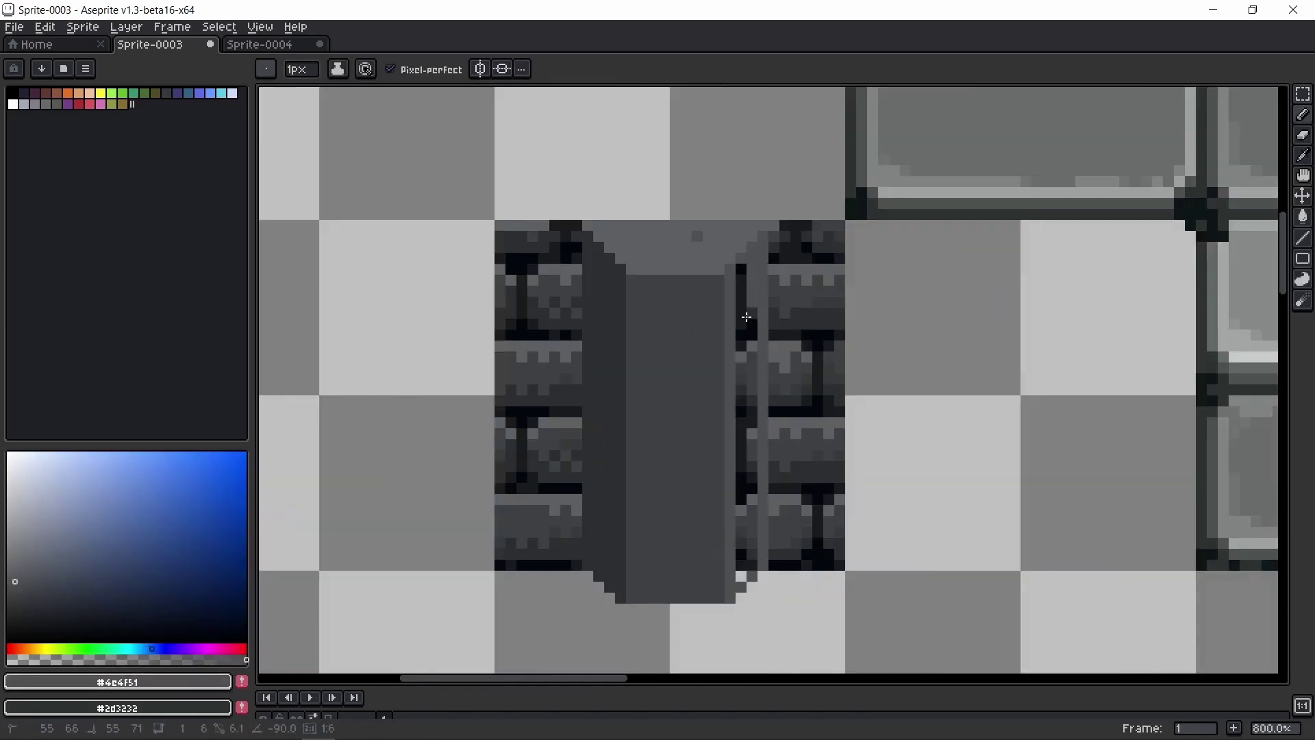
scroll(746, 317, up, 3)
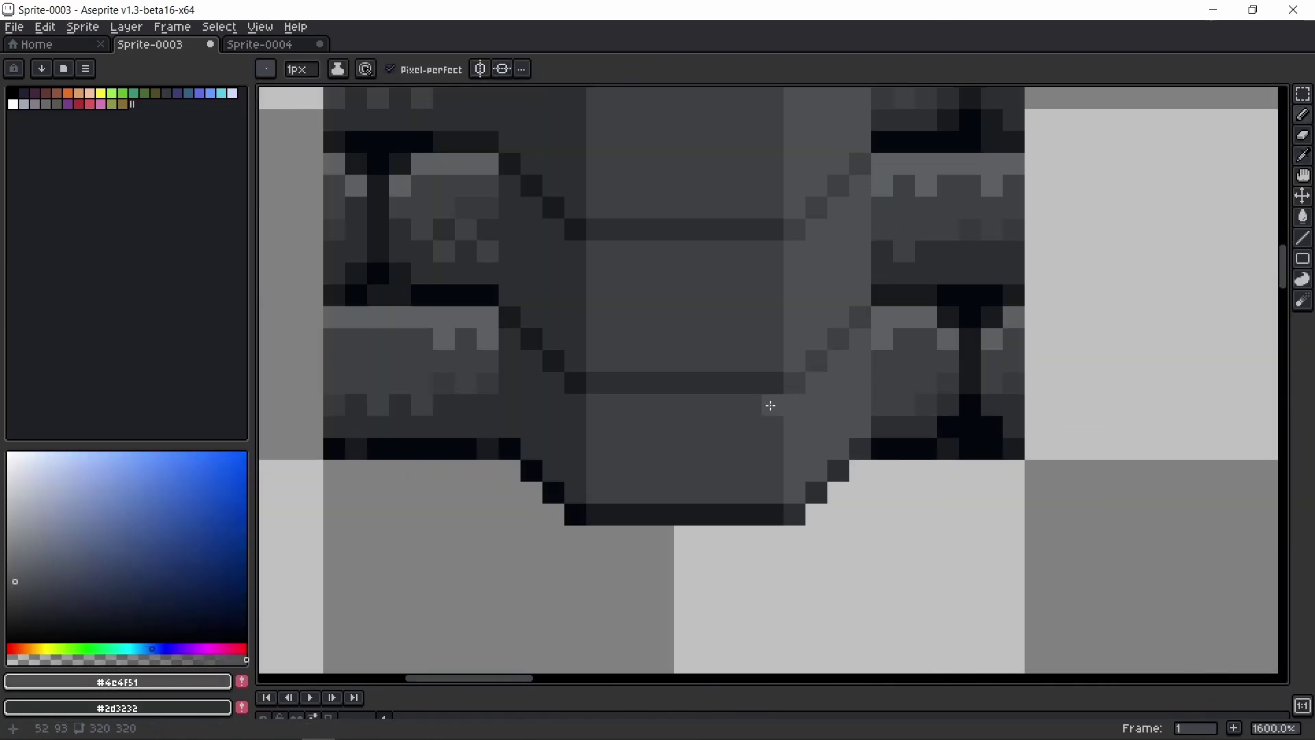
scroll(770, 405, down, 2)
scroll(801, 411, up, 2)
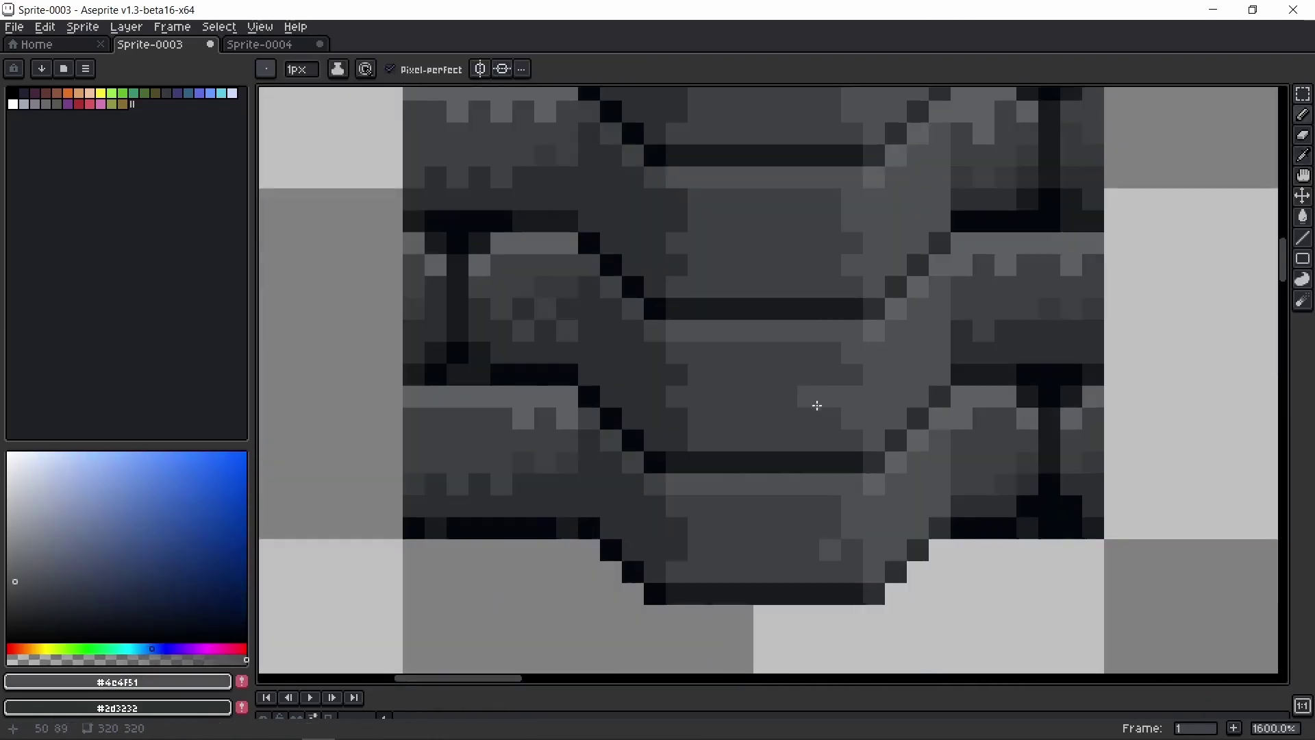
scroll(817, 405, down, 3)
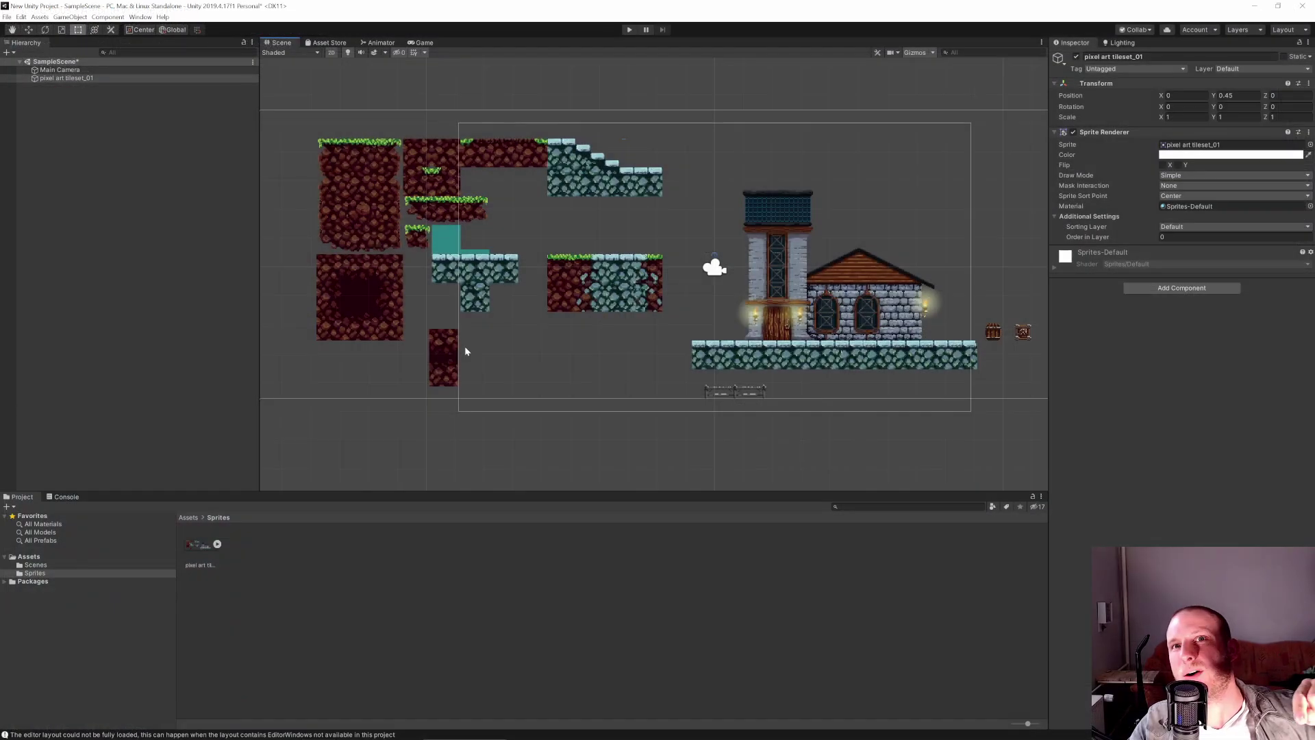